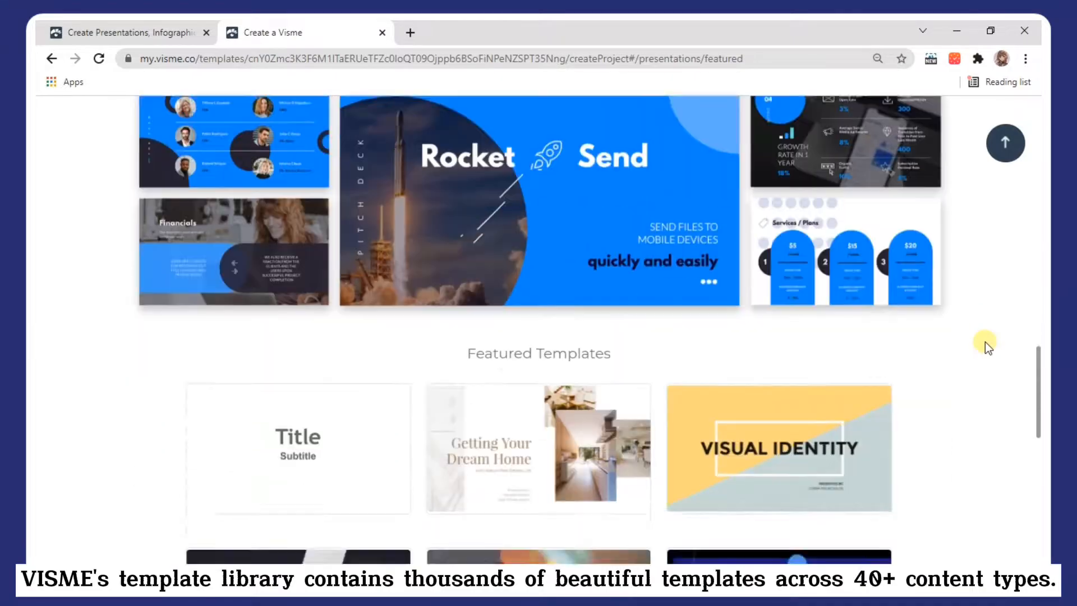
Browse the featured templates in the Infographics category of the template library
{"action": "scroll", "coordinate": [985, 341], "scroll_direction": "up", "scroll_amount": 15}
{"action": "scroll", "coordinate": [985, 343], "scroll_direction": "up", "scroll_amount": 12}
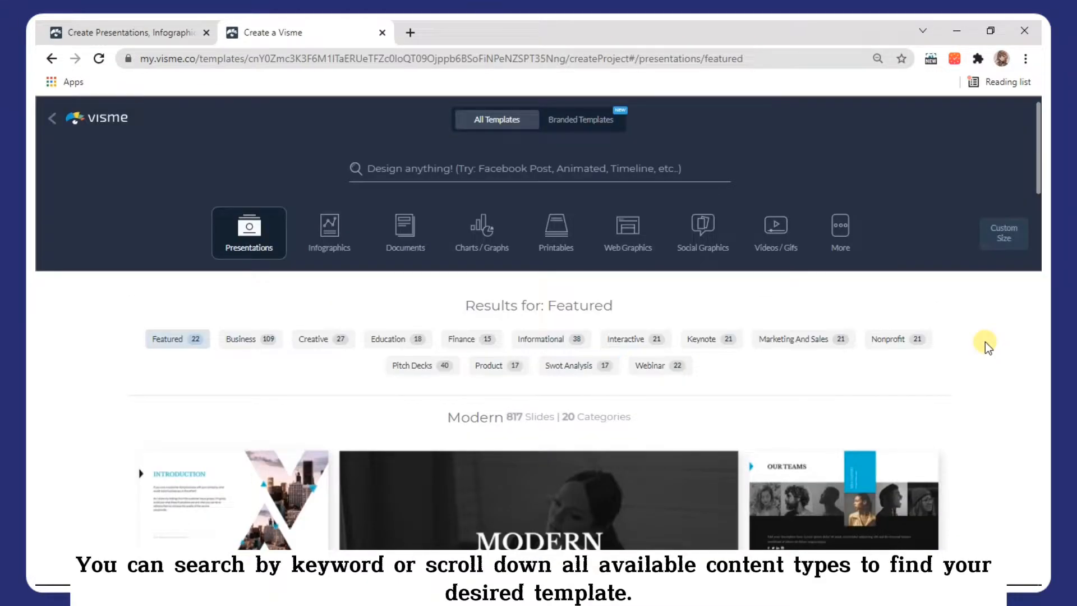
{"action": "left_click", "coordinate": [342, 244]}
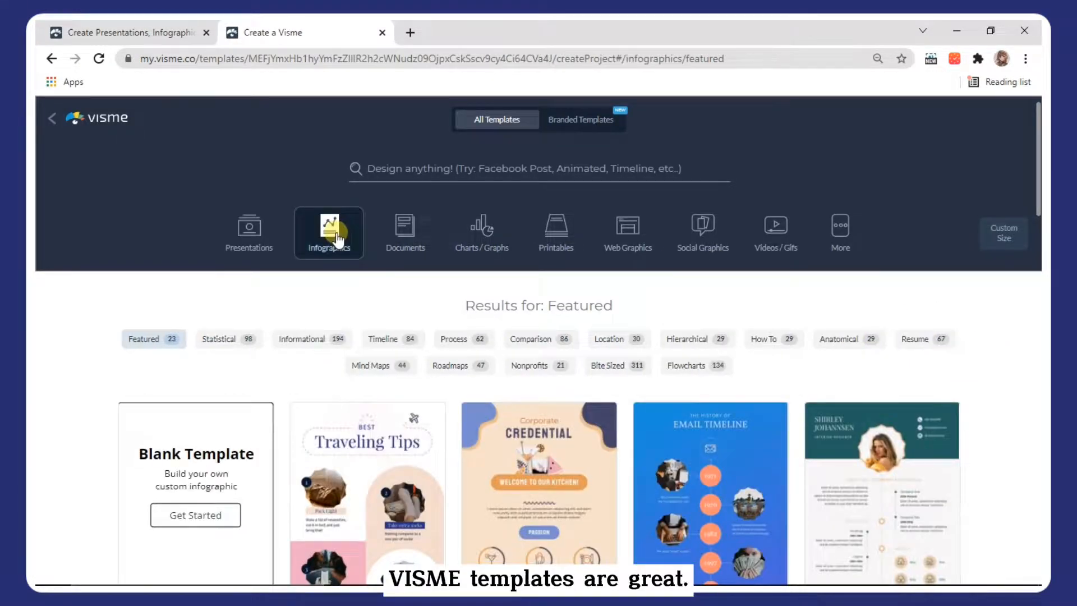
{"action": "scroll", "coordinate": [990, 331], "scroll_direction": "down", "scroll_amount": 18}
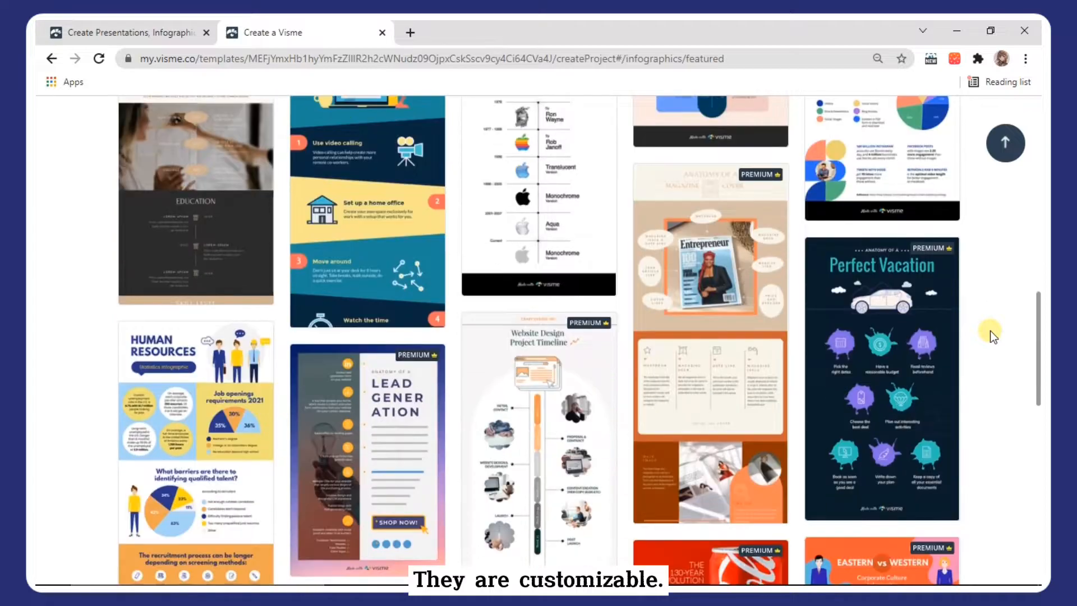
{"action": "scroll", "coordinate": [990, 331], "scroll_direction": "down", "scroll_amount": 5}
{"action": "scroll", "coordinate": [990, 331], "scroll_direction": "up", "scroll_amount": 20}
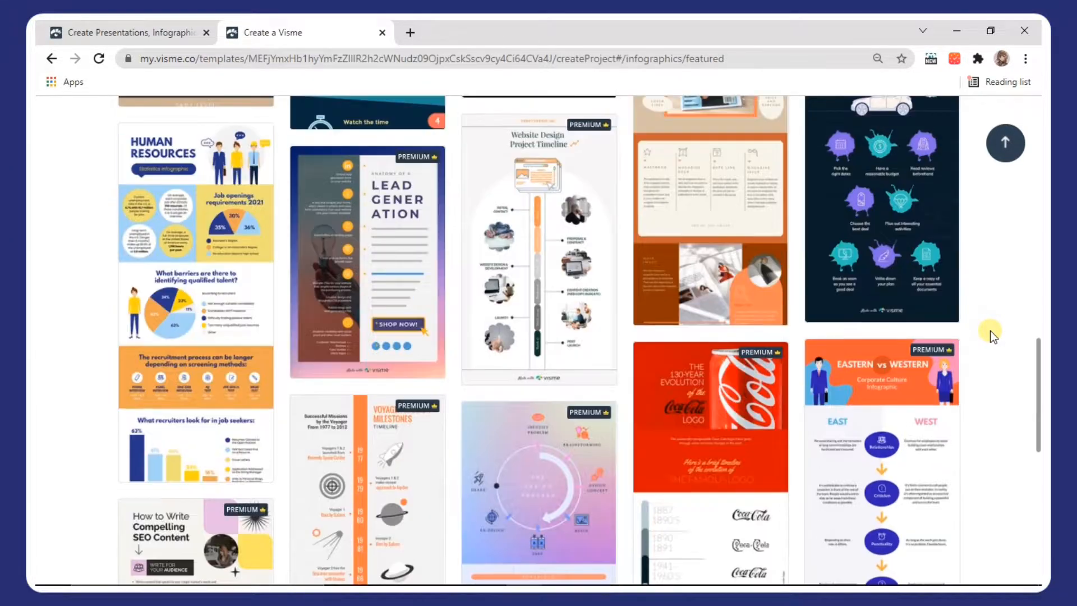
{"action": "scroll", "coordinate": [990, 331], "scroll_direction": "up", "scroll_amount": 10}
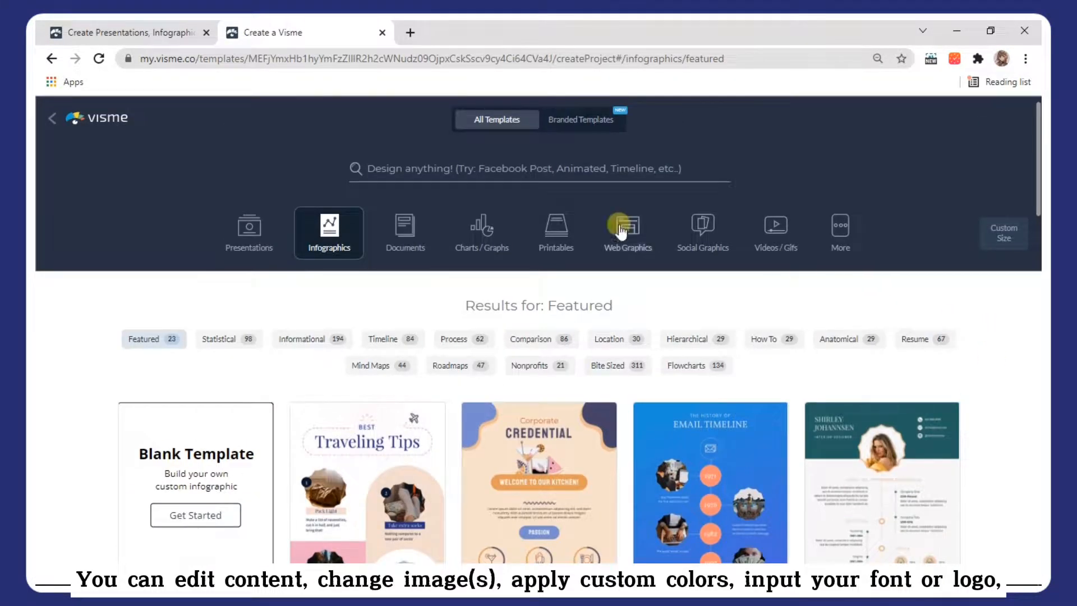
Browse the report templates in the Documents category
{"action": "left_click", "coordinate": [401, 230]}
{"action": "scroll", "coordinate": [1021, 452], "scroll_direction": "down", "scroll_amount": 20}
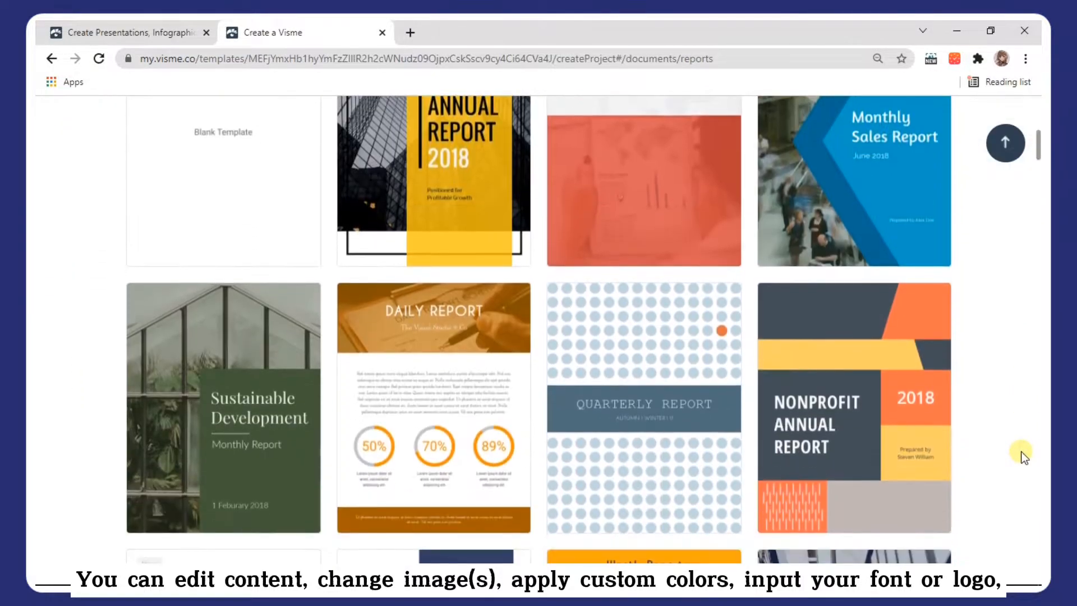
{"action": "scroll", "coordinate": [1021, 452], "scroll_direction": "down", "scroll_amount": 20}
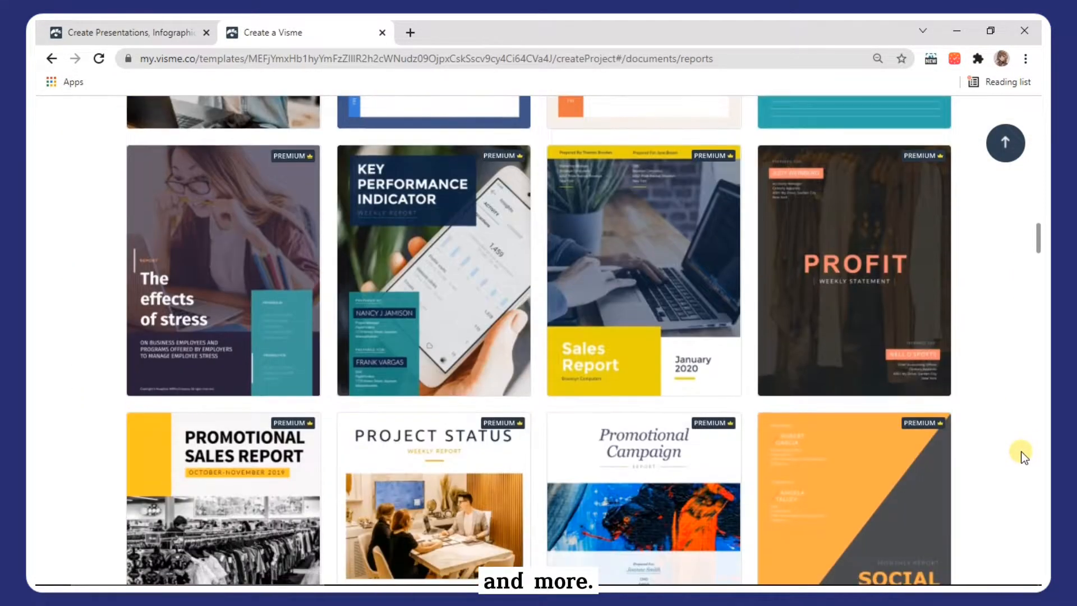
{"action": "scroll", "coordinate": [1021, 455], "scroll_direction": "down", "scroll_amount": 20}
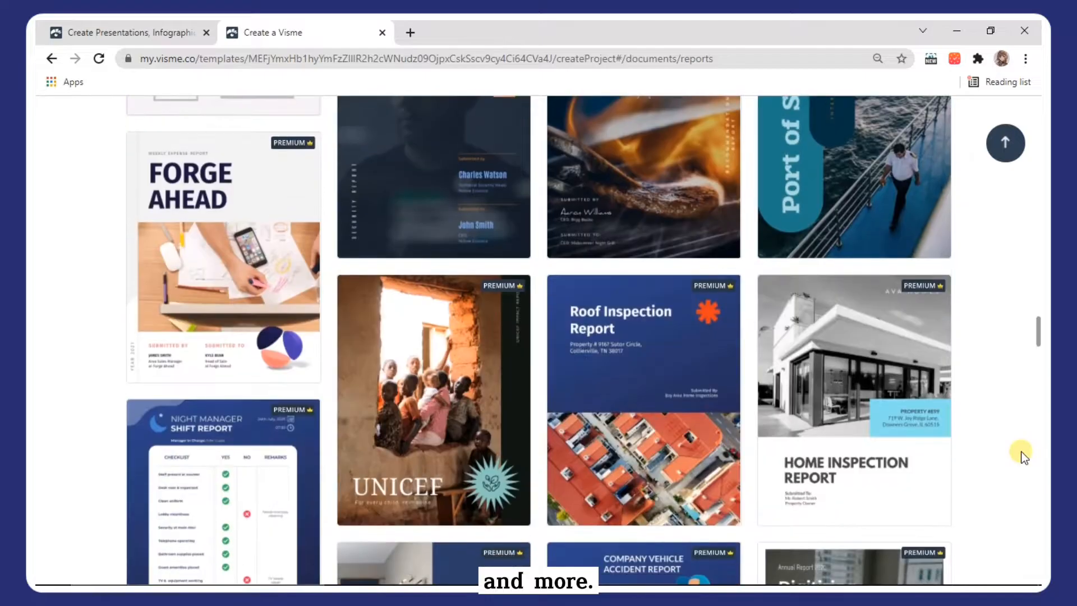
{"action": "scroll", "coordinate": [1022, 454], "scroll_direction": "up", "scroll_amount": 20}
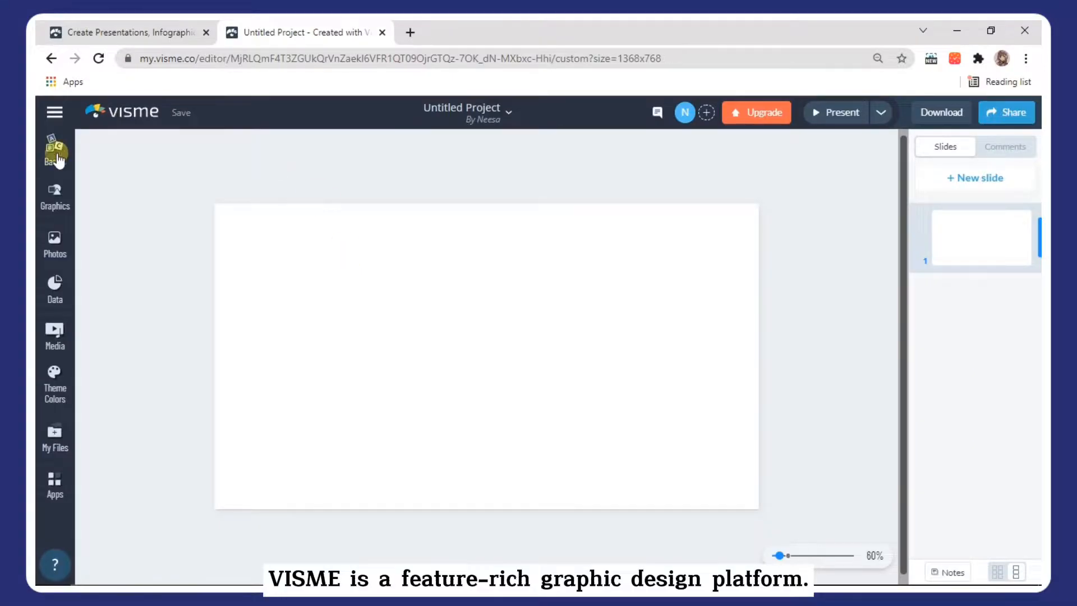
Look through the Header & Text blocks among the editor's basic design elements
{"action": "left_click", "coordinate": [54, 150]}
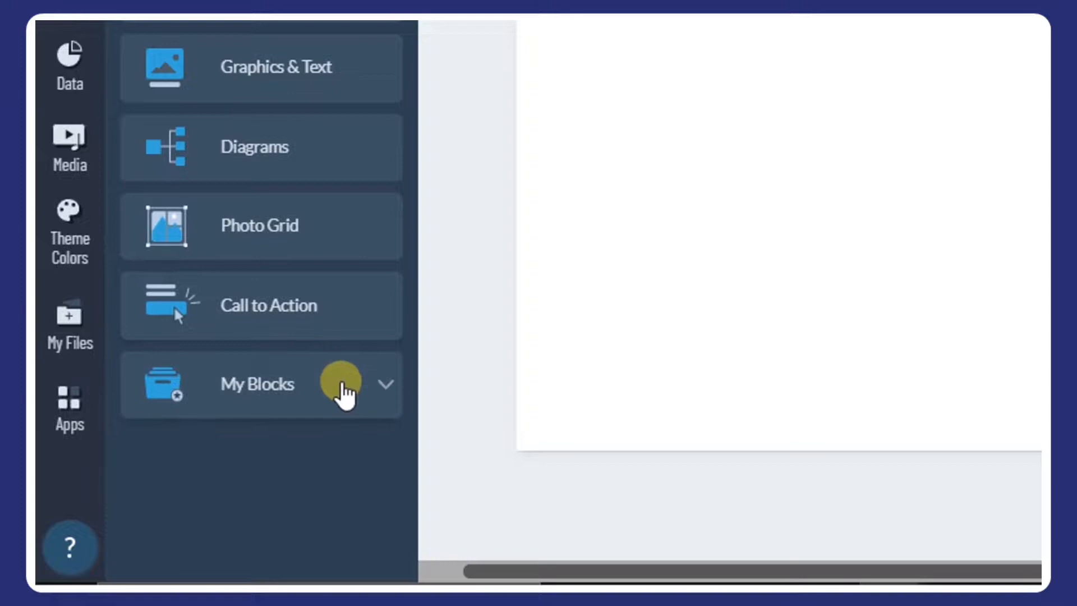
{"action": "left_click", "coordinate": [365, 140]}
{"action": "scroll", "coordinate": [241, 209], "scroll_direction": "down", "scroll_amount": 10}
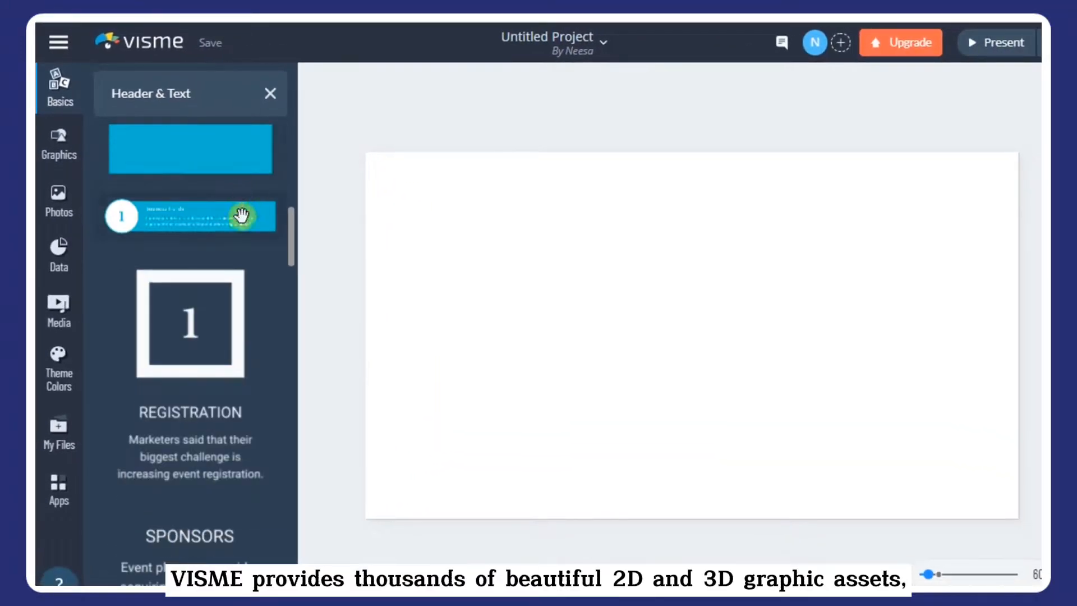
{"action": "scroll", "coordinate": [239, 222], "scroll_direction": "down", "scroll_amount": 5}
{"action": "scroll", "coordinate": [240, 222], "scroll_direction": "up", "scroll_amount": 20}
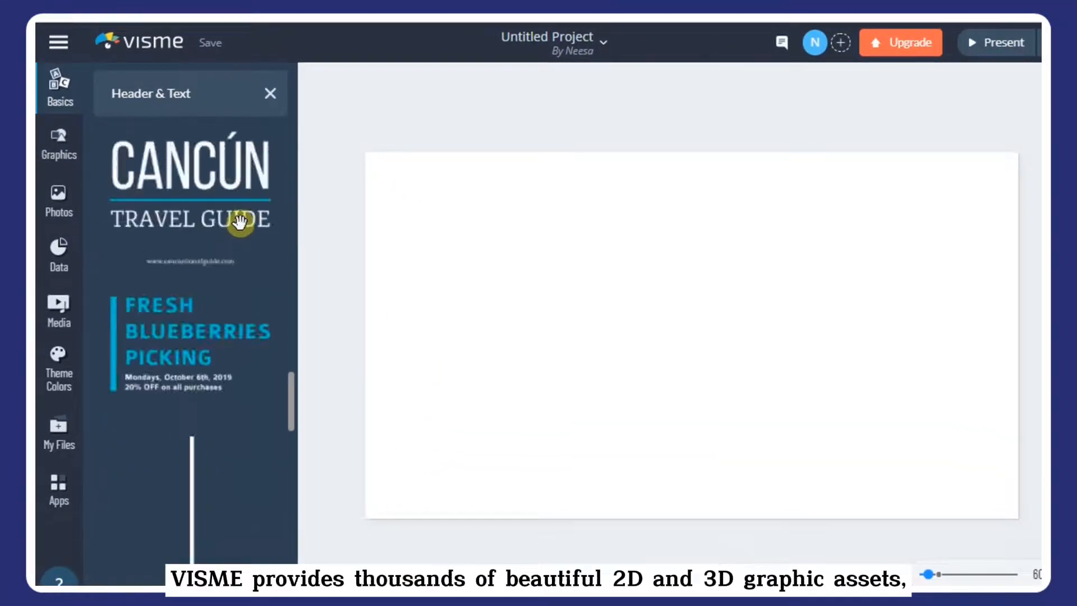
Look through the graphics categories and the free stock photos available for the project
{"action": "left_click", "coordinate": [76, 144]}
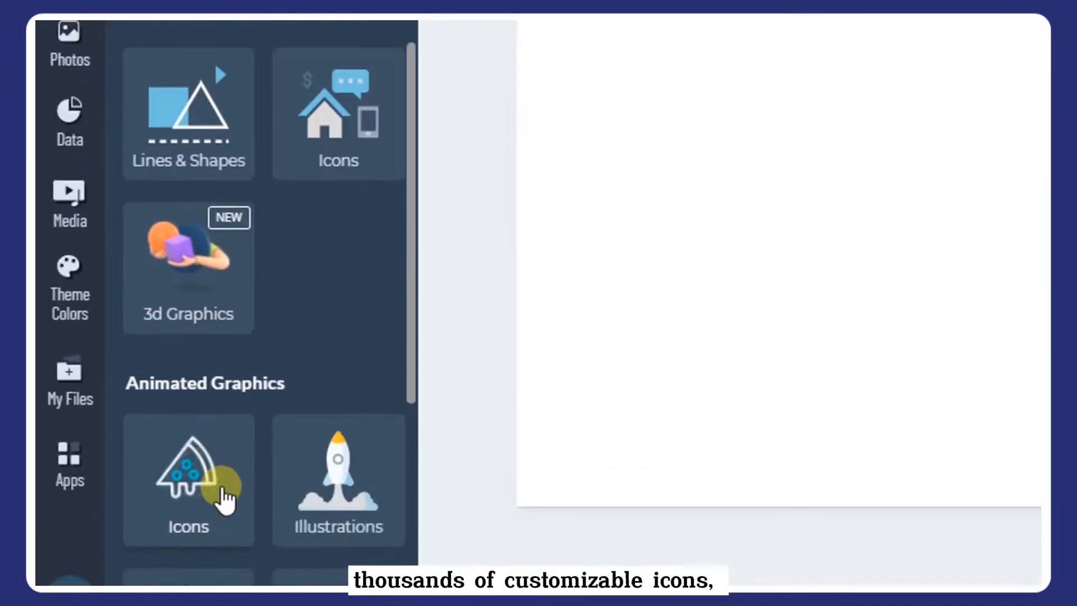
{"action": "scroll", "coordinate": [392, 505], "scroll_direction": "down", "scroll_amount": 6}
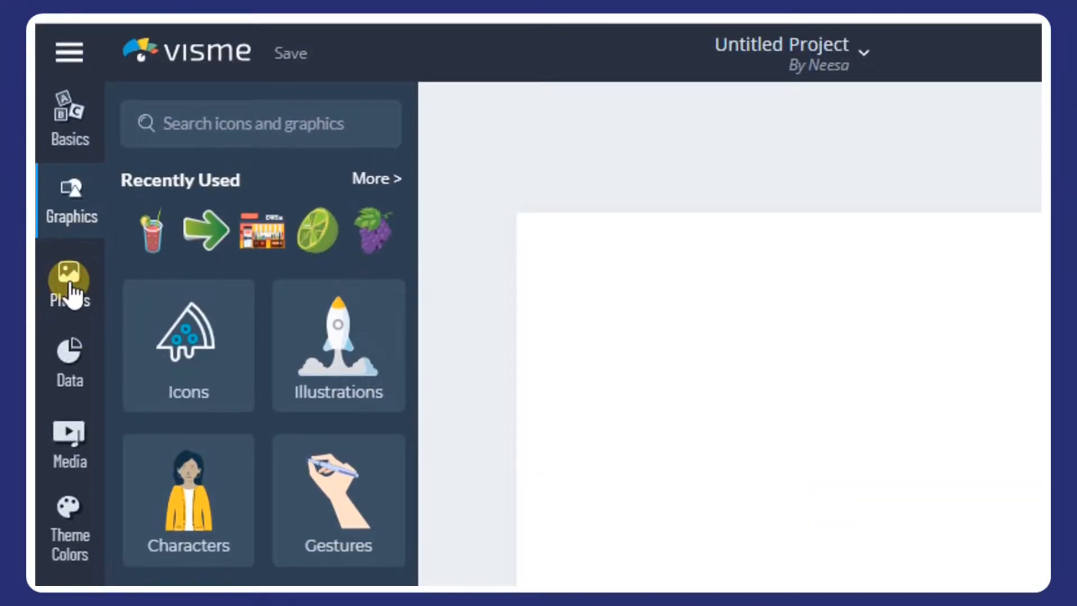
{"action": "left_click", "coordinate": [69, 287]}
{"action": "scroll", "coordinate": [241, 336], "scroll_direction": "down", "scroll_amount": 5}
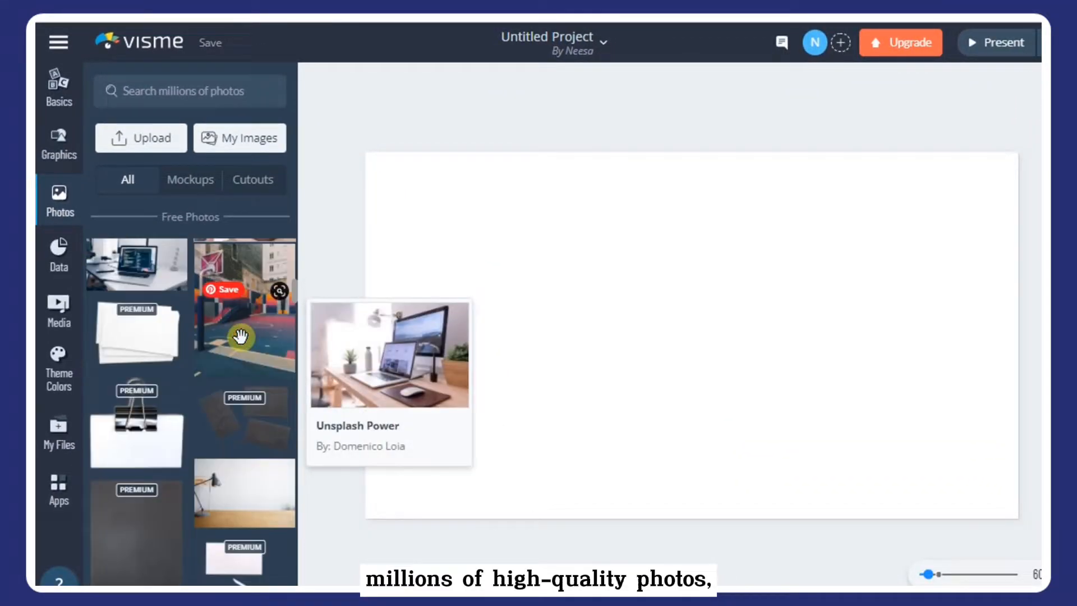
{"action": "scroll", "coordinate": [241, 338], "scroll_direction": "down", "scroll_amount": 8}
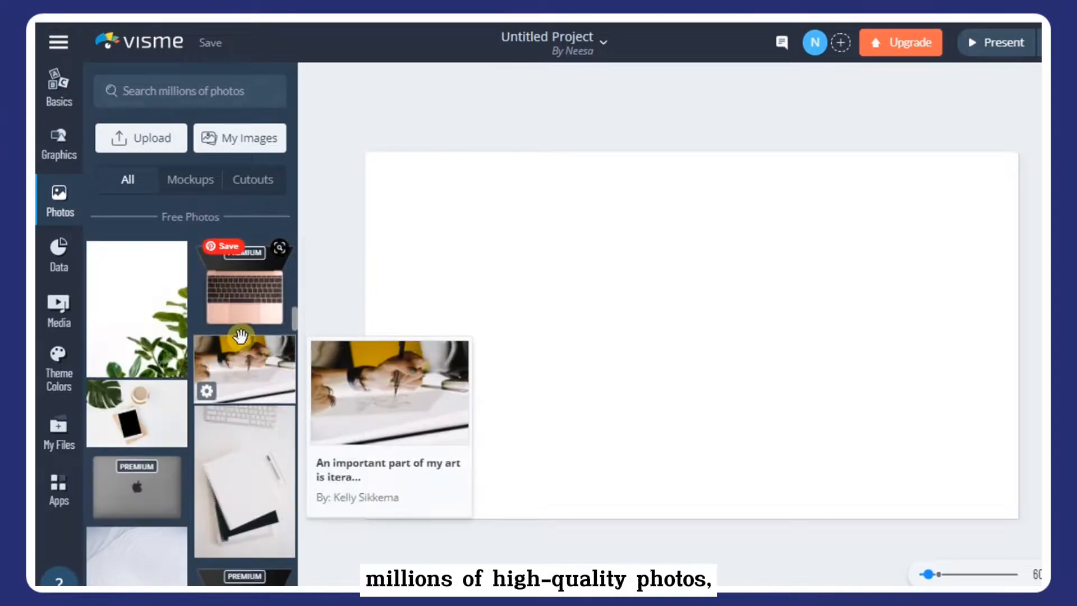
Look through the device mockups and the cutout images in the photo library
{"action": "left_click", "coordinate": [190, 179]}
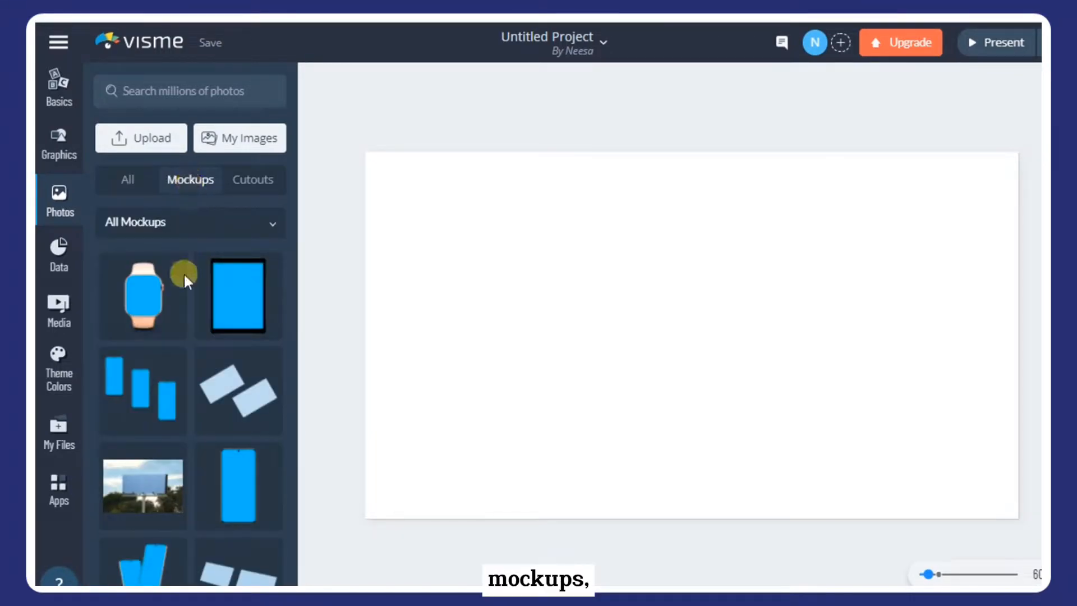
{"action": "scroll", "coordinate": [194, 306], "scroll_direction": "down", "scroll_amount": 10}
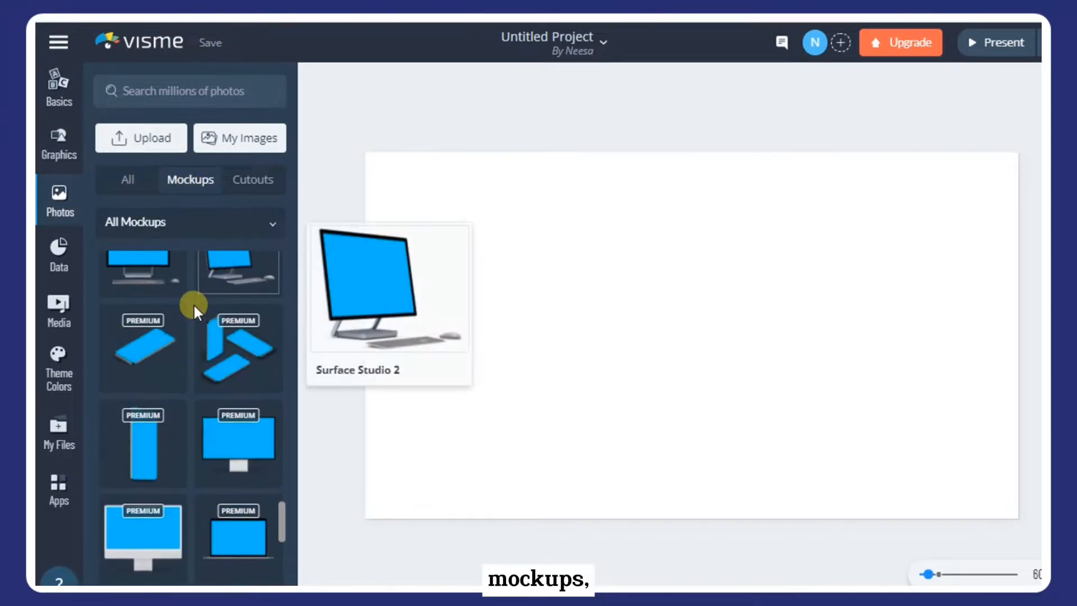
{"action": "scroll", "coordinate": [193, 306], "scroll_direction": "down", "scroll_amount": 3}
{"action": "left_click", "coordinate": [250, 181]}
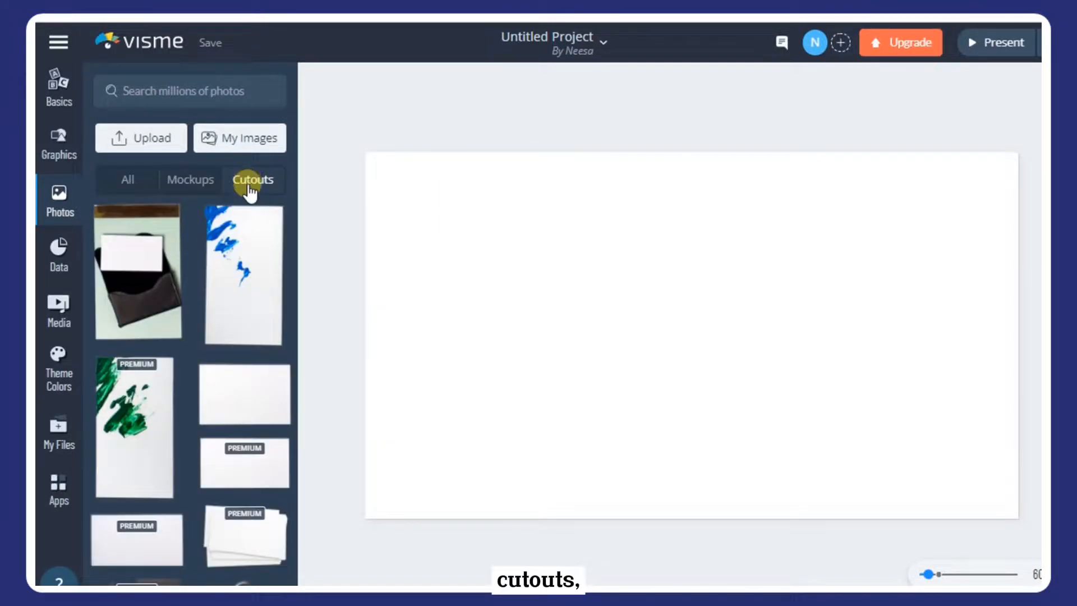
{"action": "scroll", "coordinate": [244, 277], "scroll_direction": "down", "scroll_amount": 10}
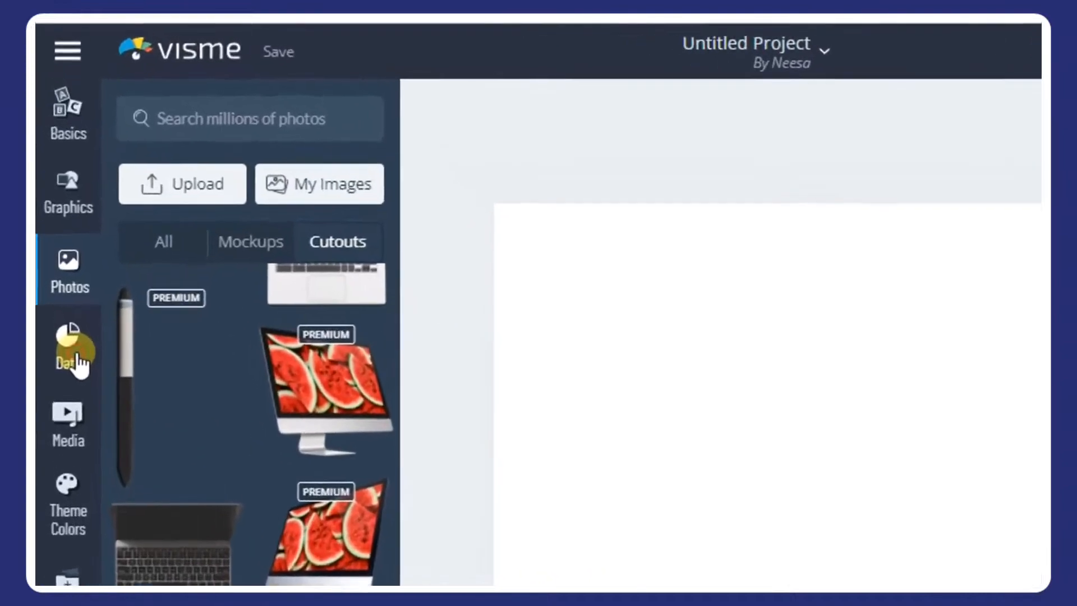
Examine the available Charts & Graphs types and the Data Widgets
{"action": "left_click", "coordinate": [59, 253]}
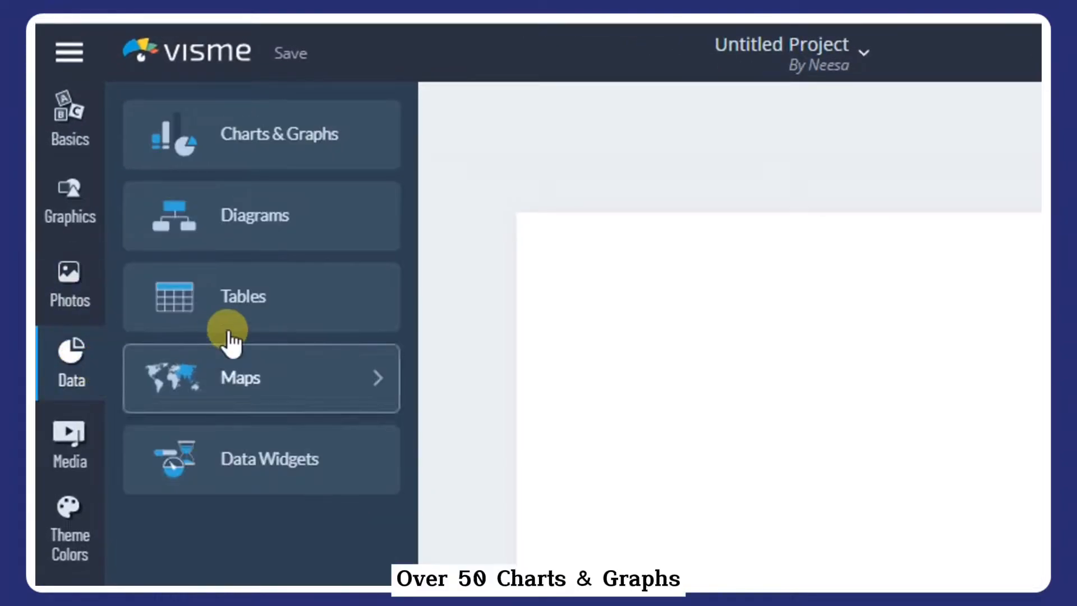
{"action": "left_click", "coordinate": [362, 135]}
{"action": "scroll", "coordinate": [322, 376], "scroll_direction": "down", "scroll_amount": 5}
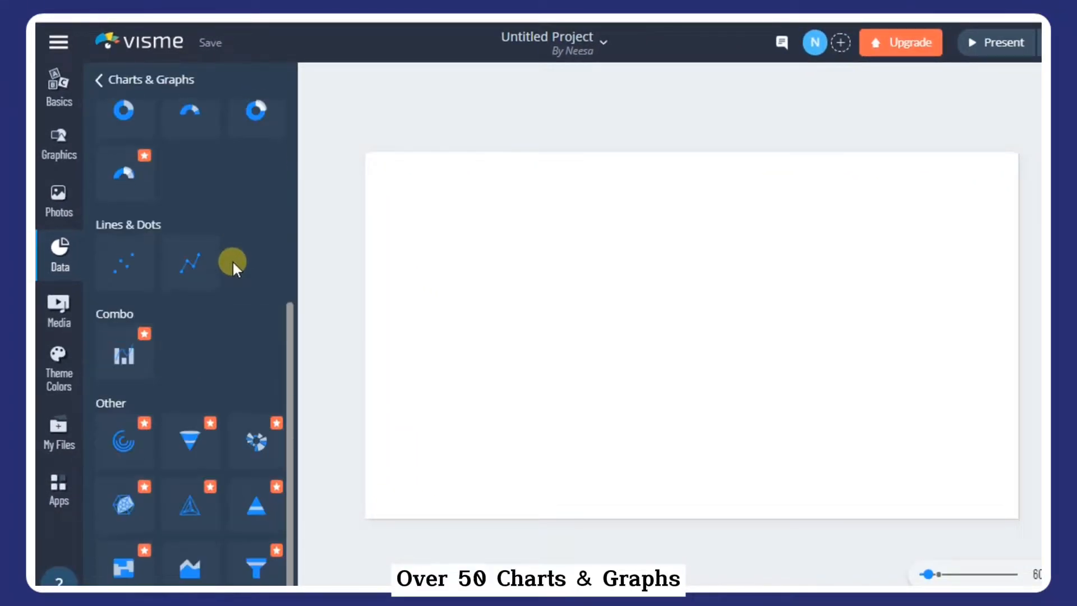
{"action": "left_click", "coordinate": [100, 81]}
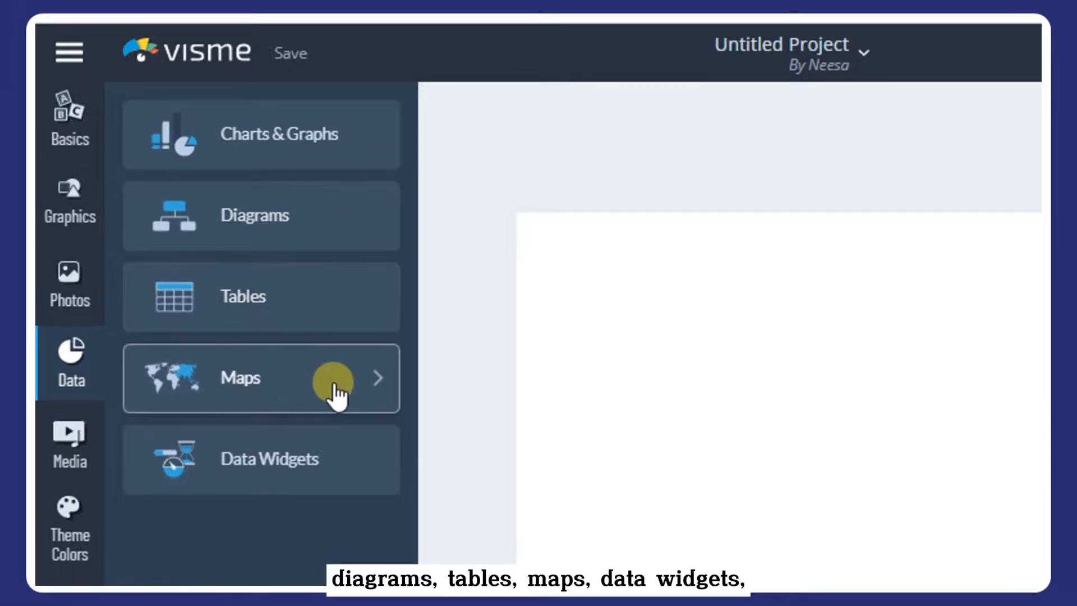
{"action": "left_click", "coordinate": [336, 465]}
{"action": "scroll", "coordinate": [241, 325], "scroll_direction": "down", "scroll_amount": 10}
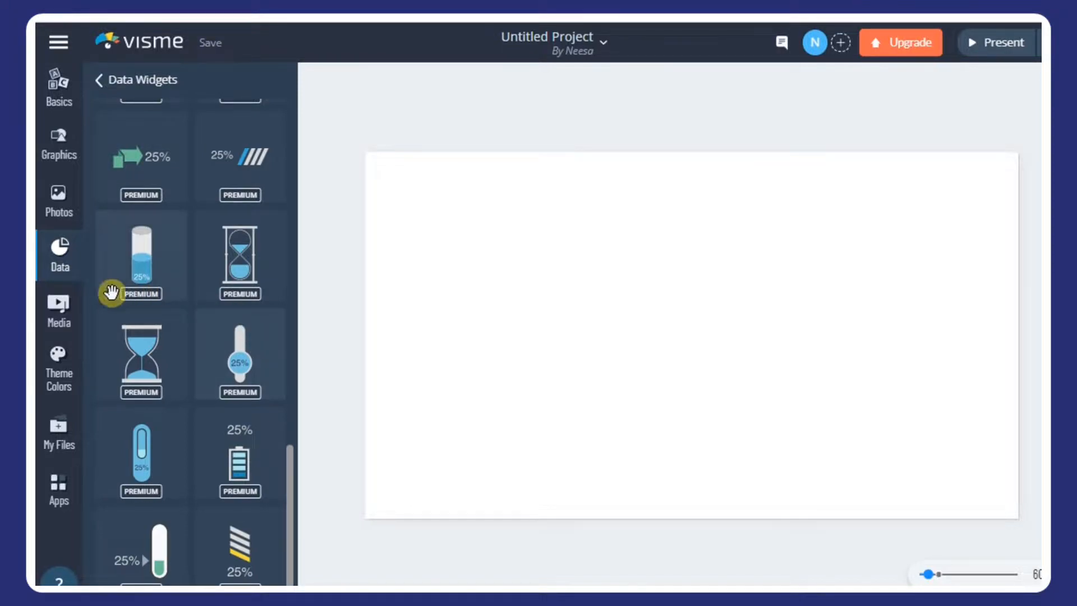
Browse the stock video categories in the media library
{"action": "left_click", "coordinate": [60, 309]}
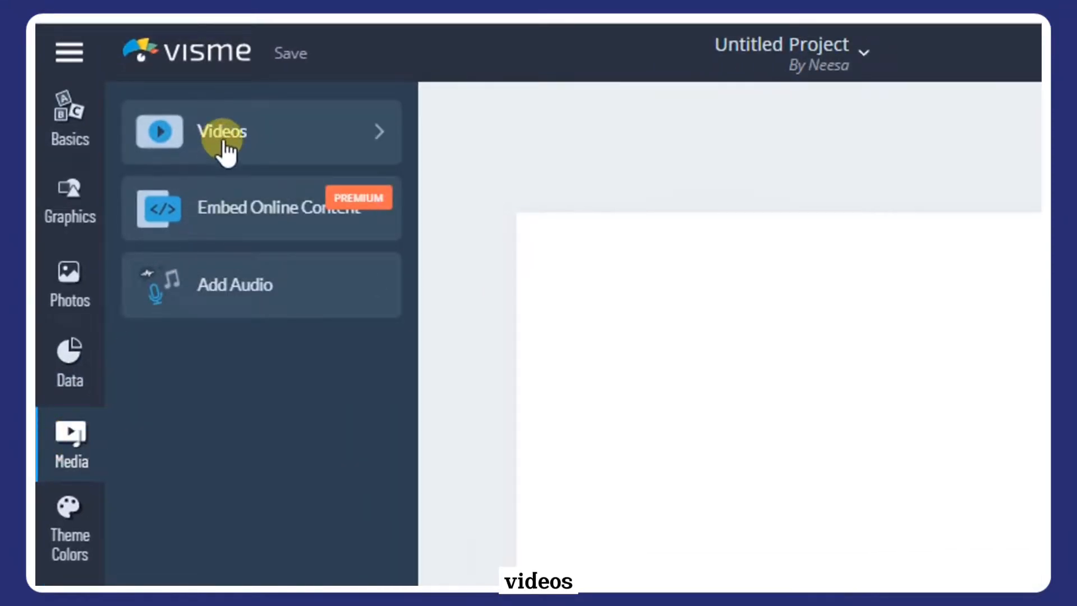
{"action": "left_click", "coordinate": [224, 147]}
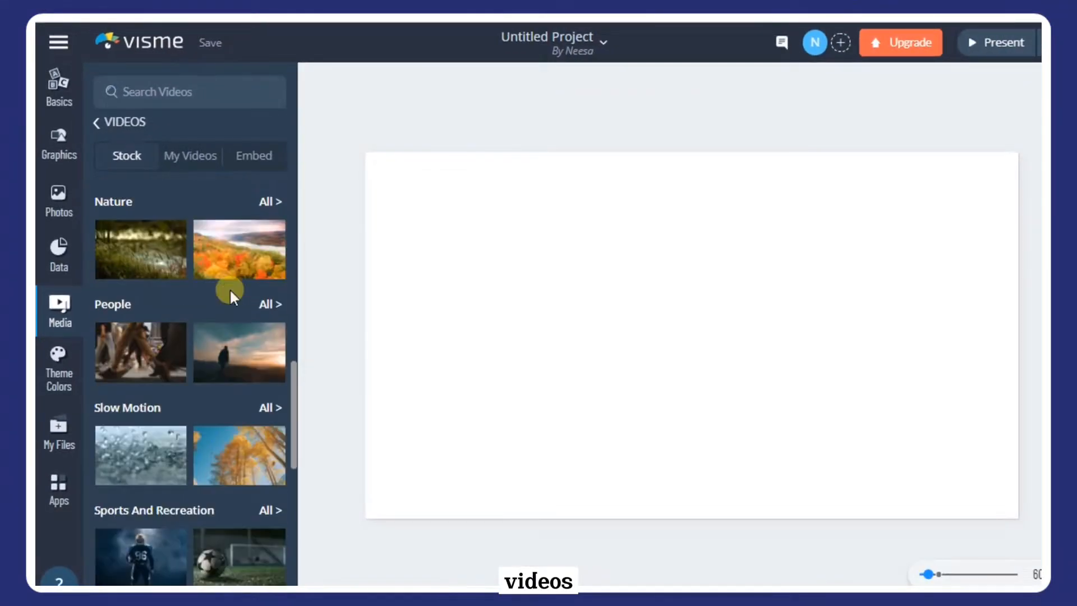
{"action": "scroll", "coordinate": [230, 290], "scroll_direction": "down", "scroll_amount": 10}
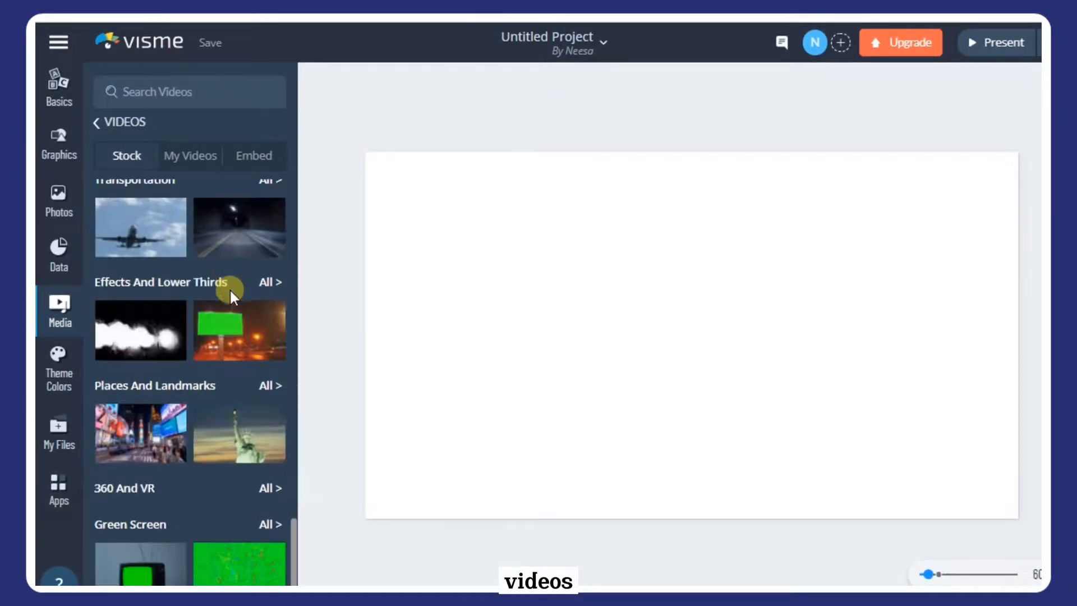
Browse the audio tracks in the media library and the theme color palettes
{"action": "left_click", "coordinate": [95, 121]}
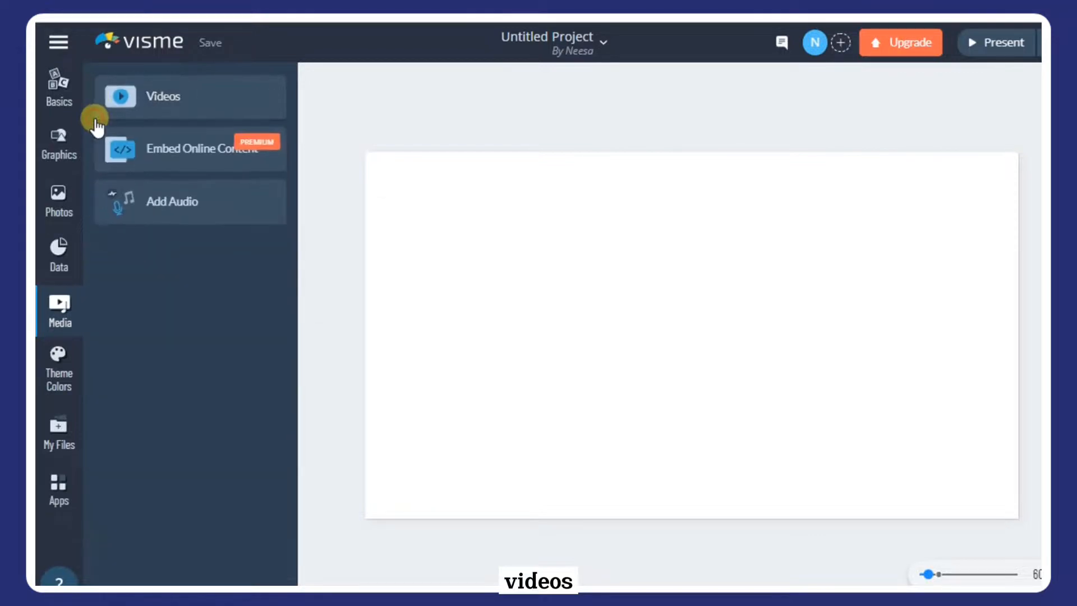
{"action": "left_click", "coordinate": [170, 194]}
{"action": "scroll", "coordinate": [192, 314], "scroll_direction": "down", "scroll_amount": 15}
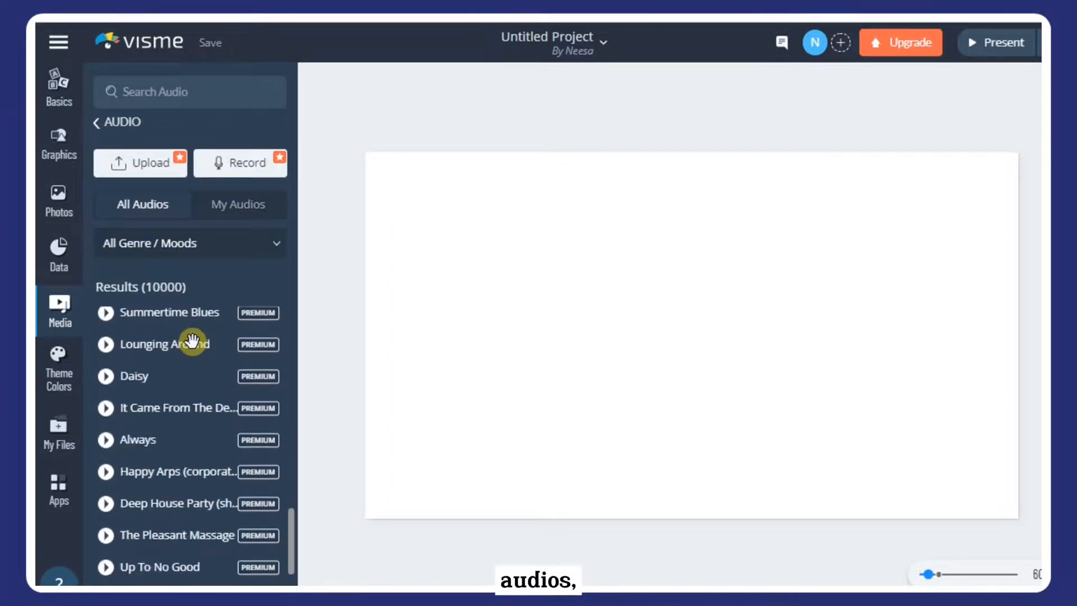
{"action": "scroll", "coordinate": [193, 341], "scroll_direction": "down", "scroll_amount": 15}
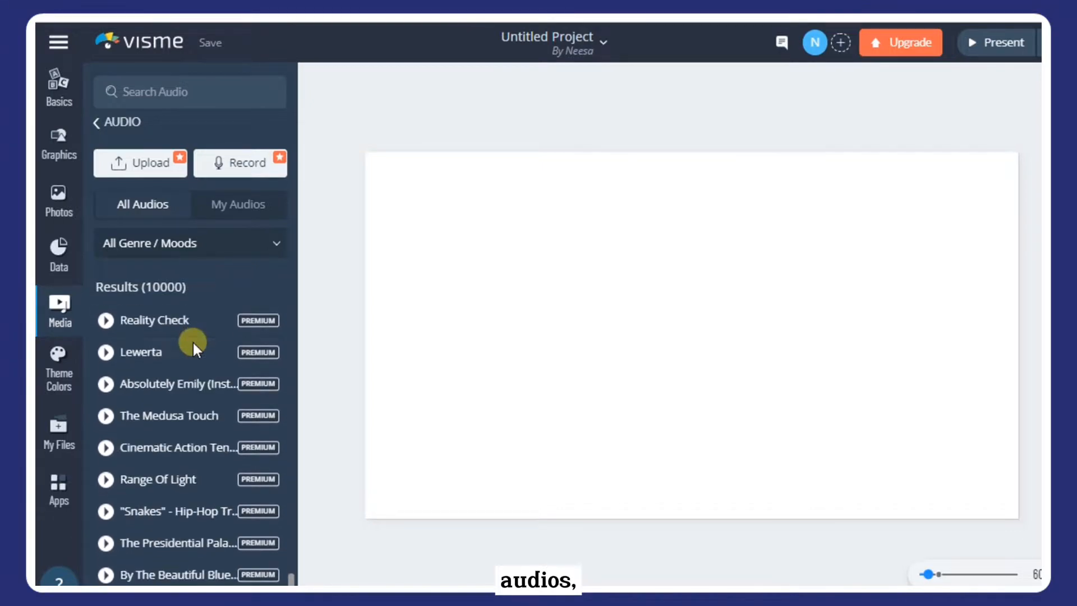
{"action": "scroll", "coordinate": [193, 341], "scroll_direction": "down", "scroll_amount": 3}
{"action": "left_click", "coordinate": [60, 365]}
{"action": "scroll", "coordinate": [248, 388], "scroll_direction": "down", "scroll_amount": 2}
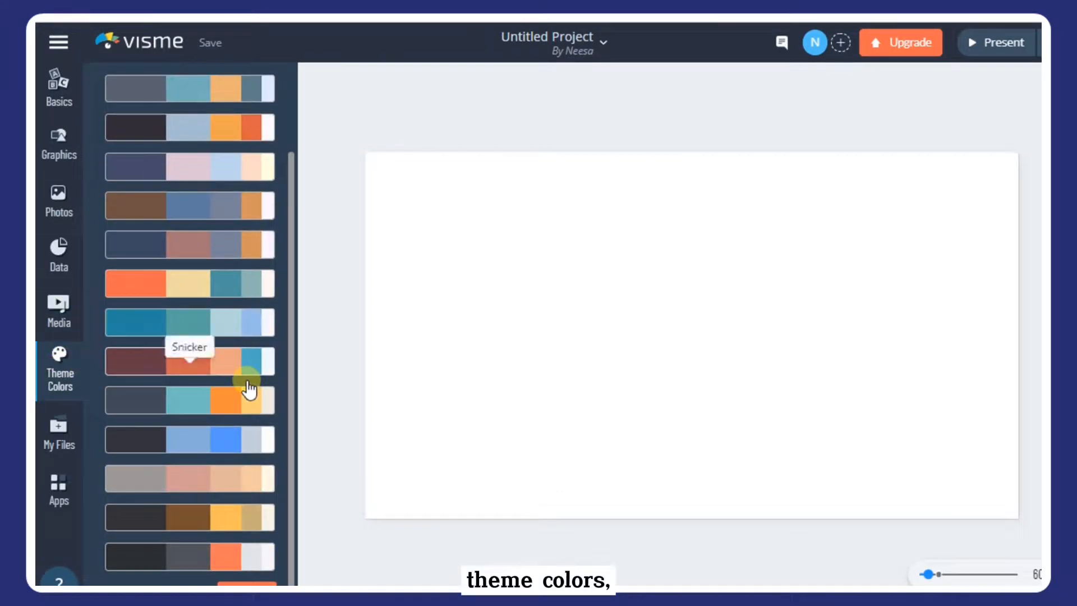
Look through the uploaded files and the apps available in the editor
{"action": "left_click", "coordinate": [51, 447]}
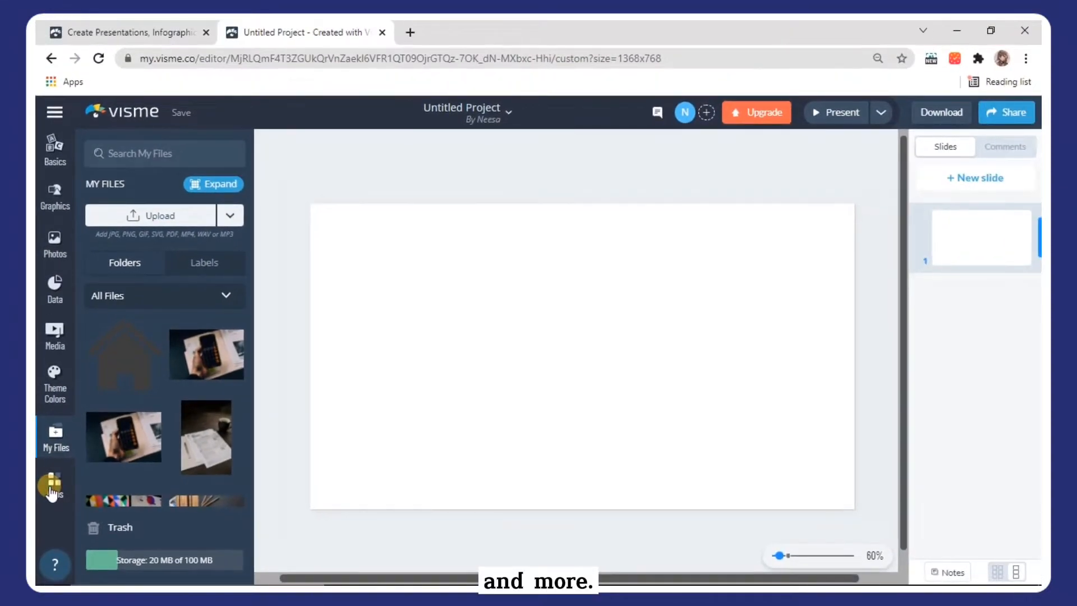
{"action": "left_click", "coordinate": [59, 488]}
{"action": "scroll", "coordinate": [240, 498], "scroll_direction": "down", "scroll_amount": 10}
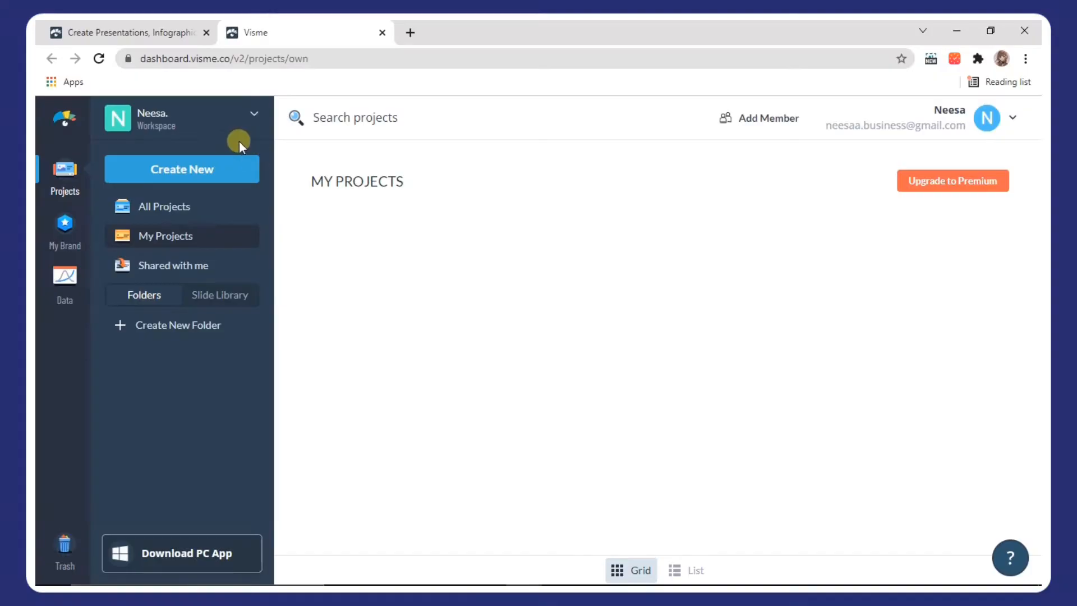
Start a new project for presentations and browse the featured presentation templates
{"action": "left_click", "coordinate": [212, 168]}
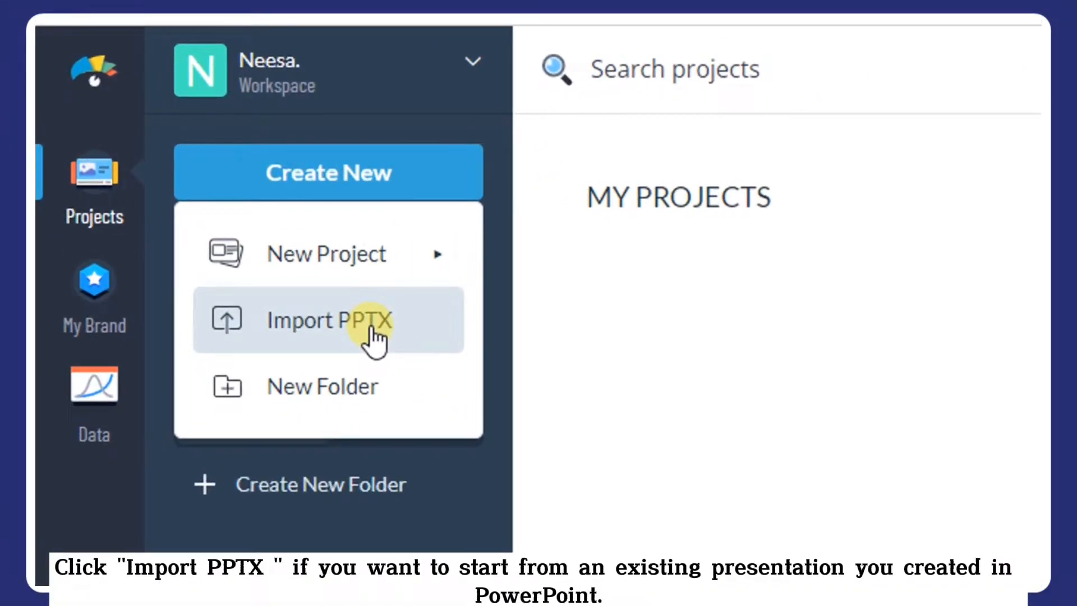
{"action": "mouse_move", "coordinate": [397, 255]}
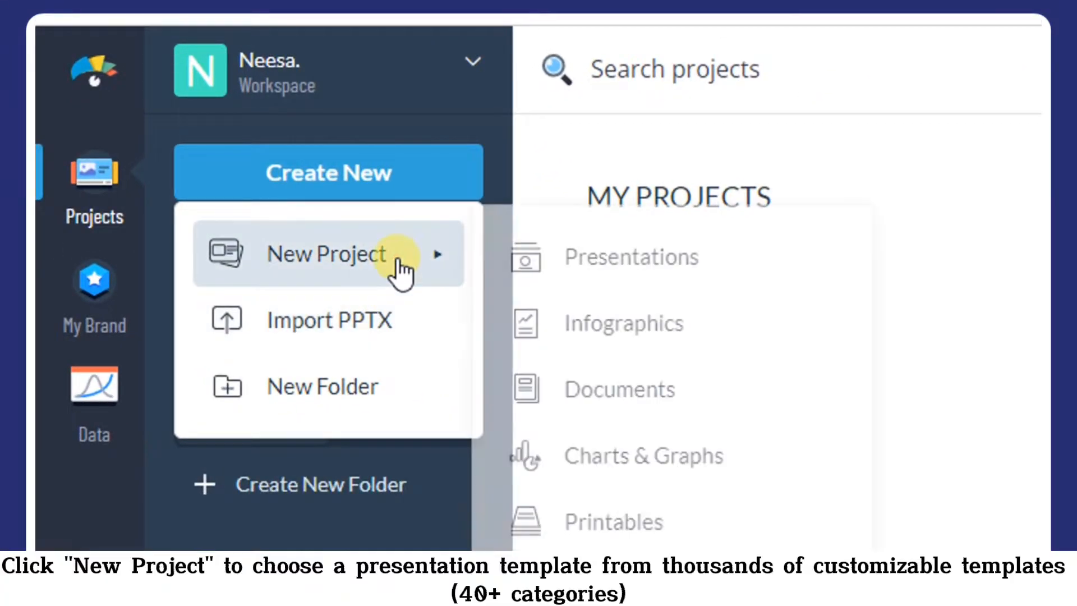
{"action": "left_click", "coordinate": [639, 268]}
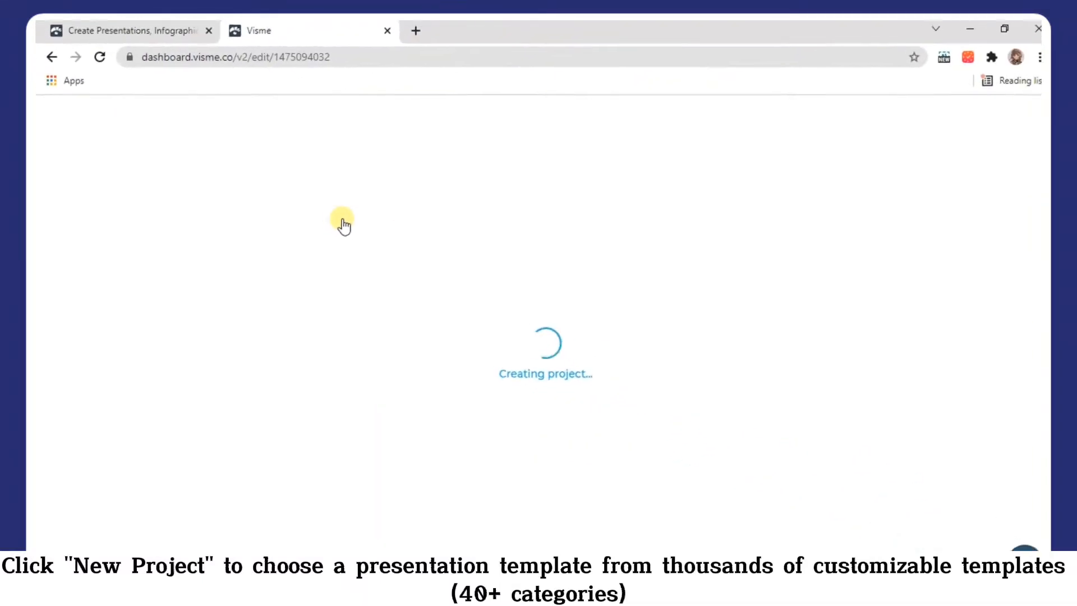
{"action": "scroll", "coordinate": [990, 420], "scroll_direction": "down", "scroll_amount": 20}
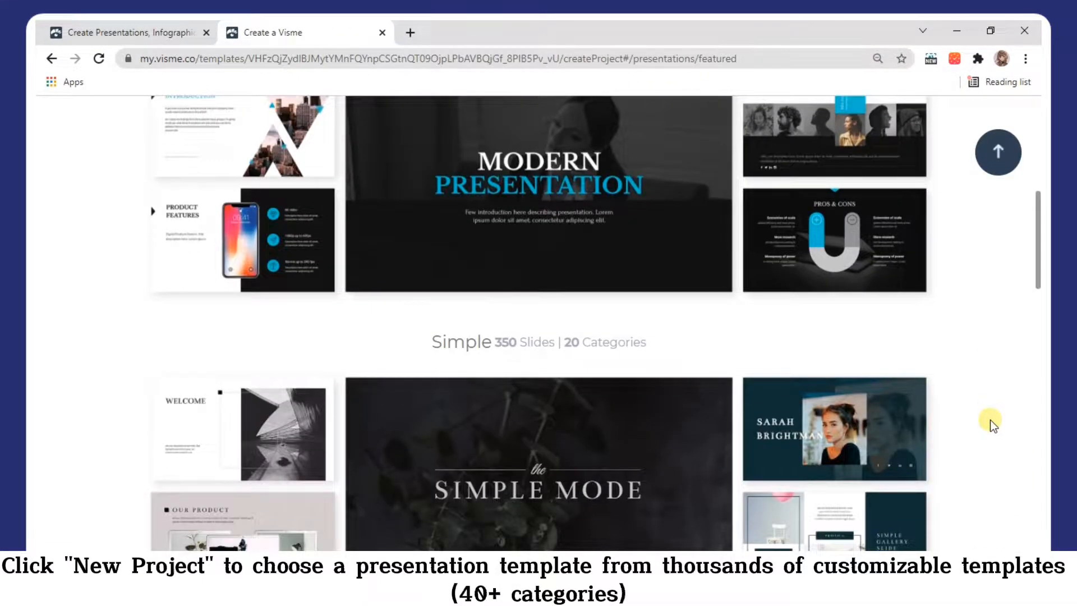
{"action": "scroll", "coordinate": [990, 419], "scroll_direction": "down", "scroll_amount": 2}
{"action": "scroll", "coordinate": [990, 420], "scroll_direction": "up", "scroll_amount": 20}
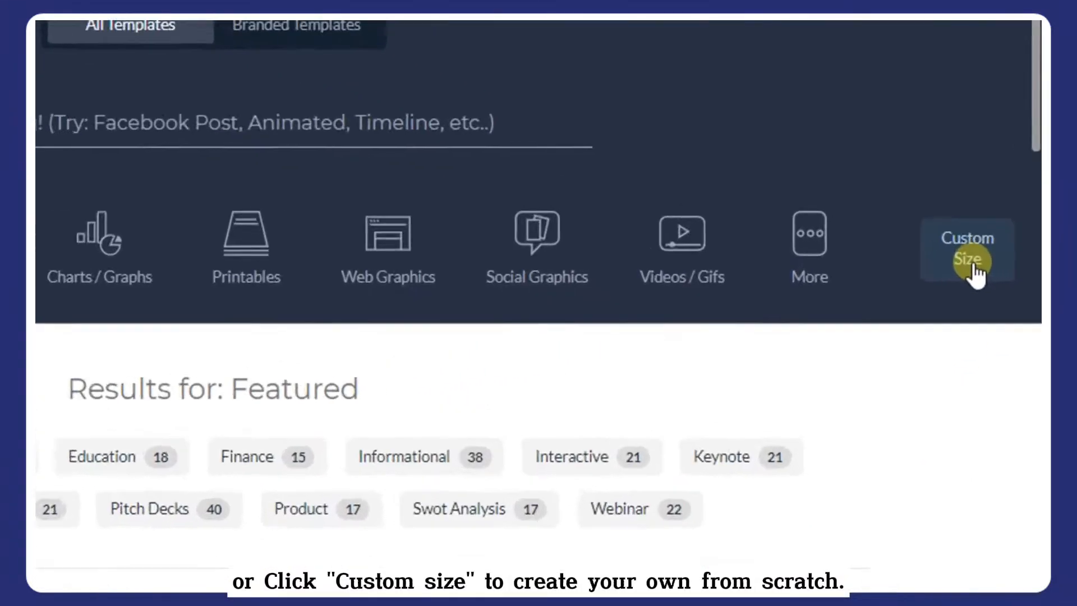
Create a blank project in the common Presentation (16:9) size and rename it Presentation 01
{"action": "left_click", "coordinate": [998, 259]}
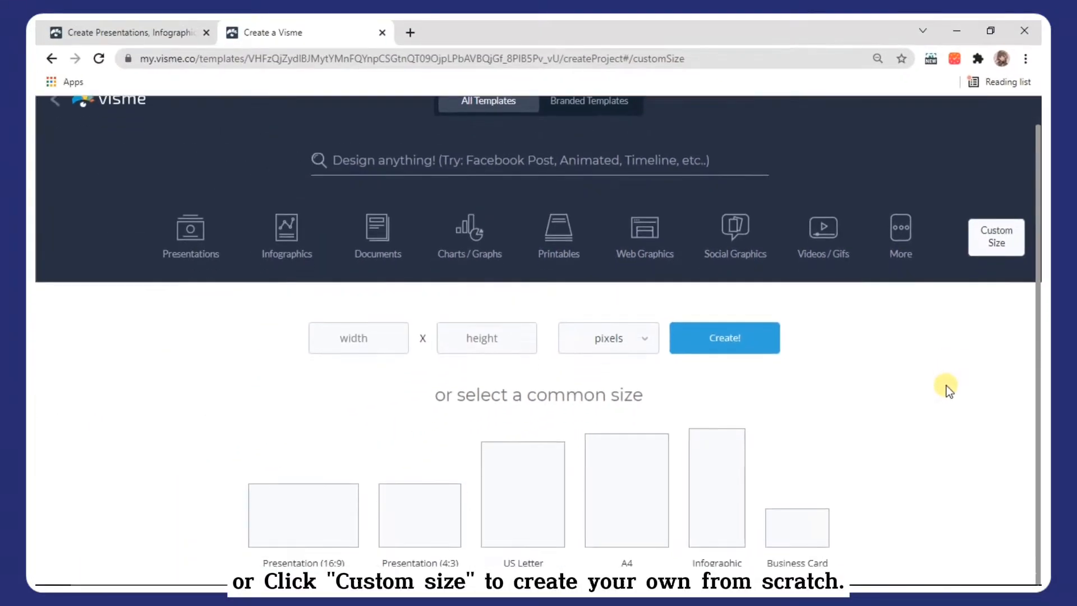
{"action": "left_click", "coordinate": [318, 527]}
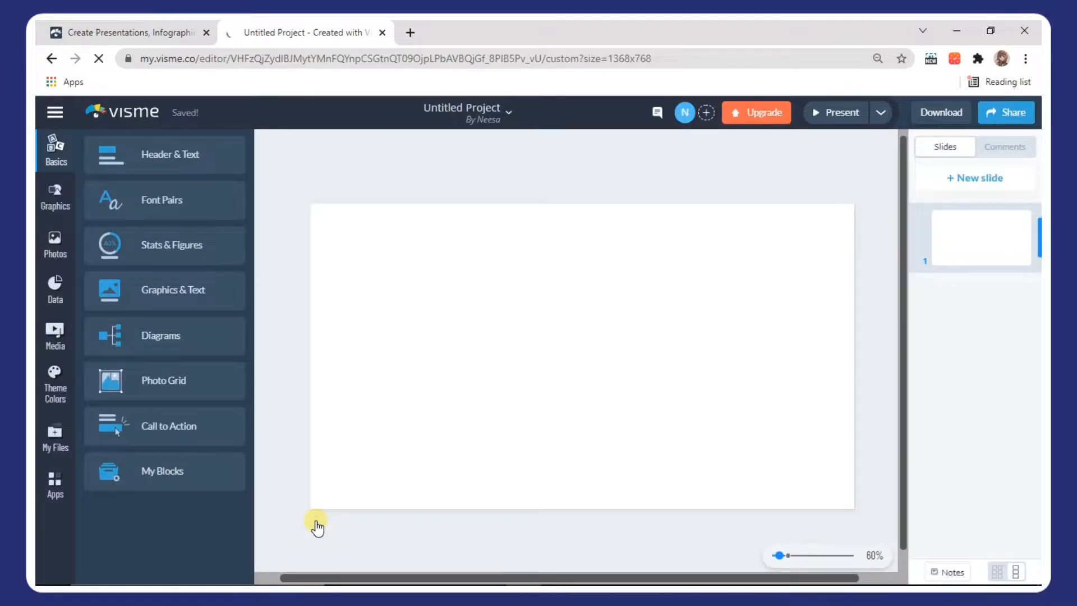
{"action": "left_click", "coordinate": [504, 111]}
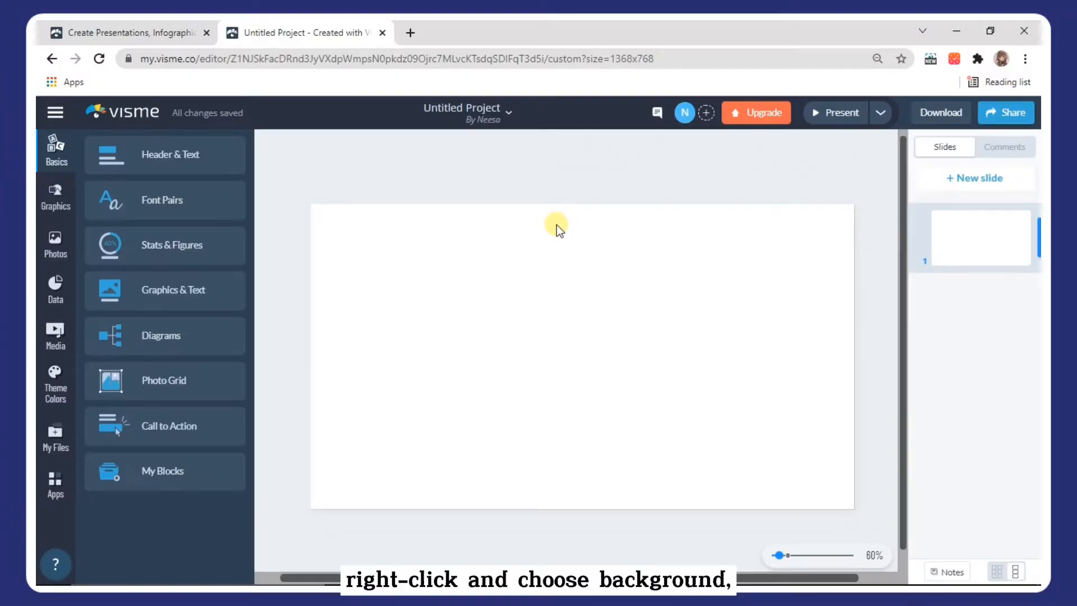
Look through the slide background's solid color, photo, pattern and gradient options
{"action": "right_click", "coordinate": [557, 224]}
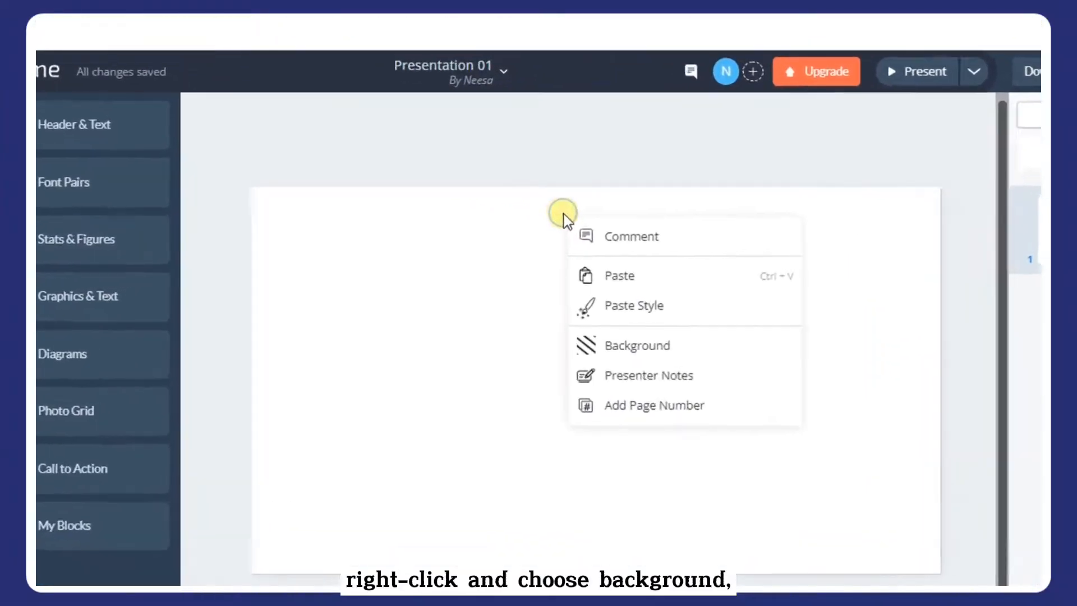
{"action": "left_click", "coordinate": [600, 321]}
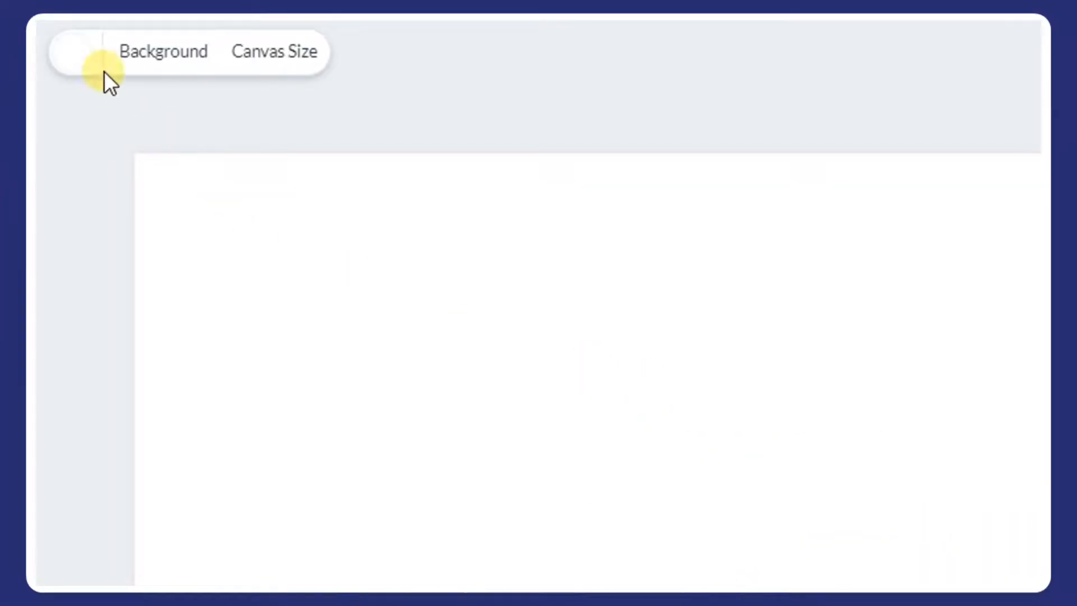
{"action": "left_click", "coordinate": [77, 66]}
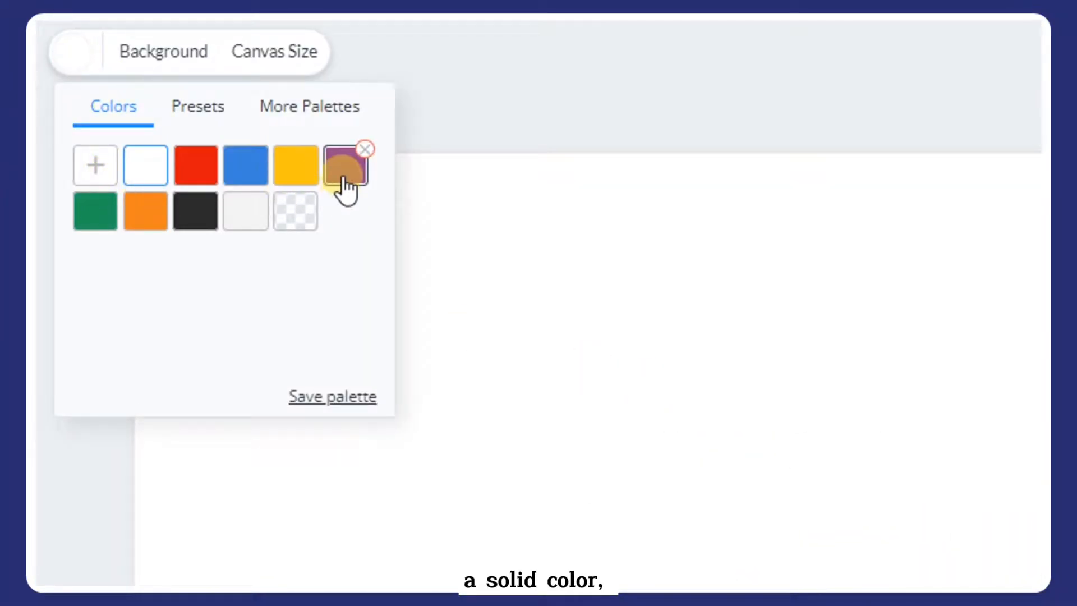
{"action": "left_click", "coordinate": [186, 63]}
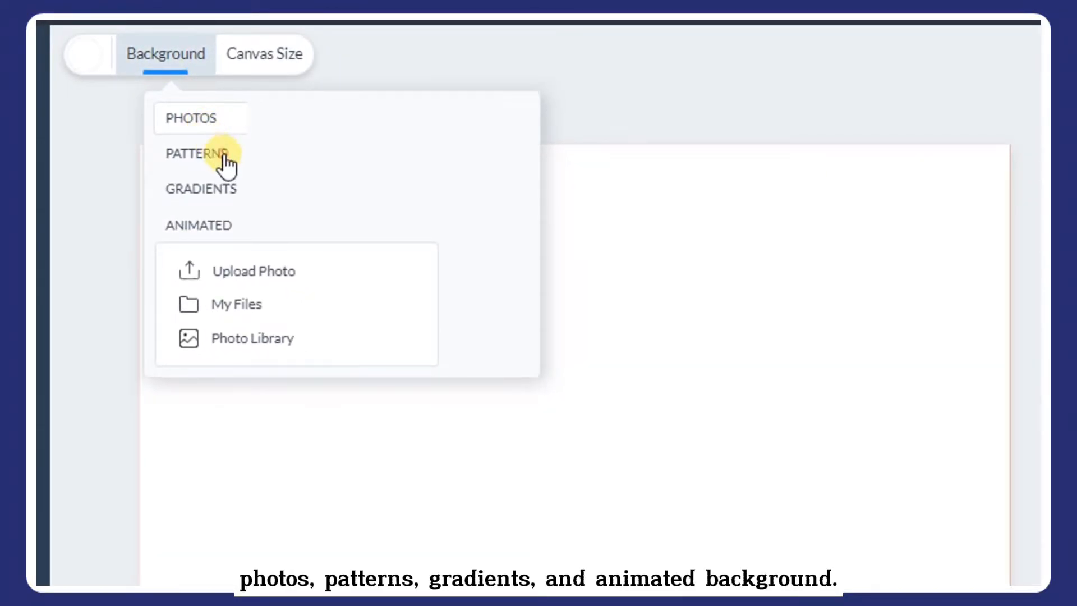
{"action": "left_click", "coordinate": [226, 160]}
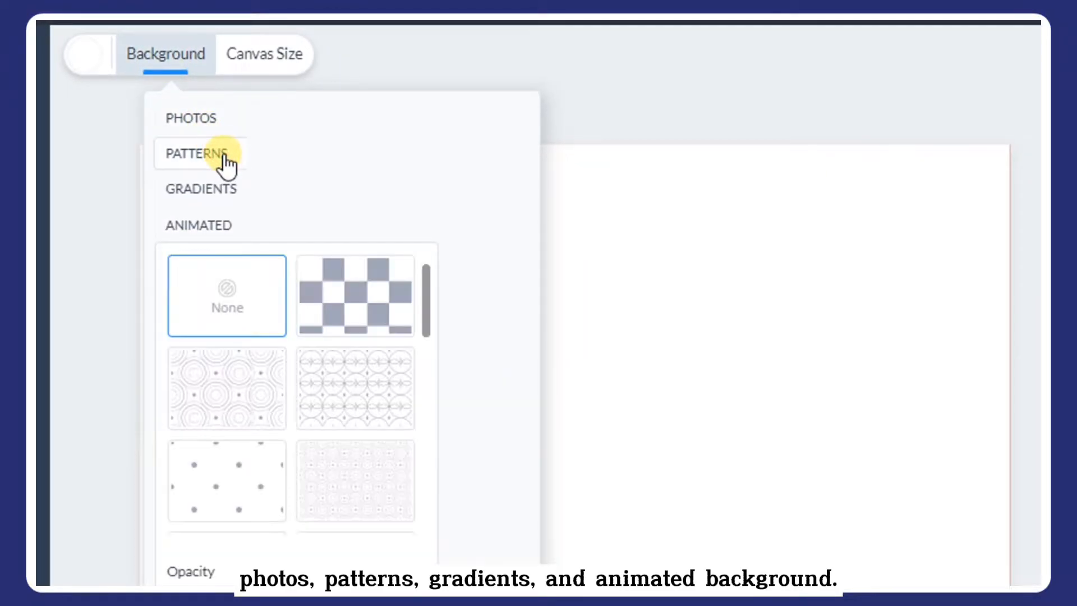
{"action": "left_click", "coordinate": [231, 192]}
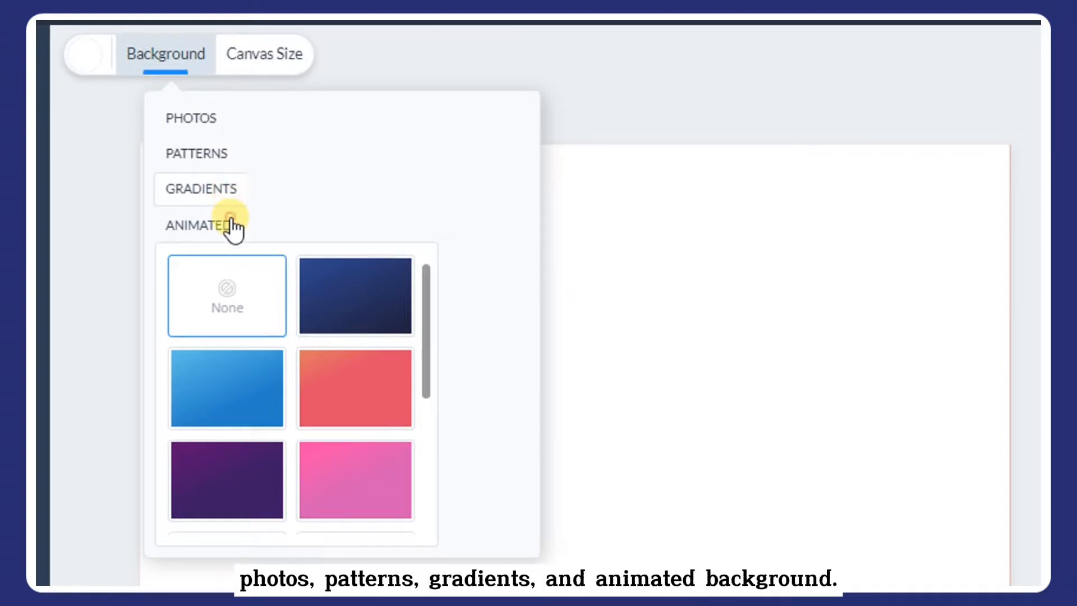
Apply the light animated background with colorful crosses and dots to the slide
{"action": "left_click", "coordinate": [235, 227]}
{"action": "left_click_drag", "start_coordinate": [426, 283], "coordinate": [429, 485]}
{"action": "left_click", "coordinate": [383, 328]}
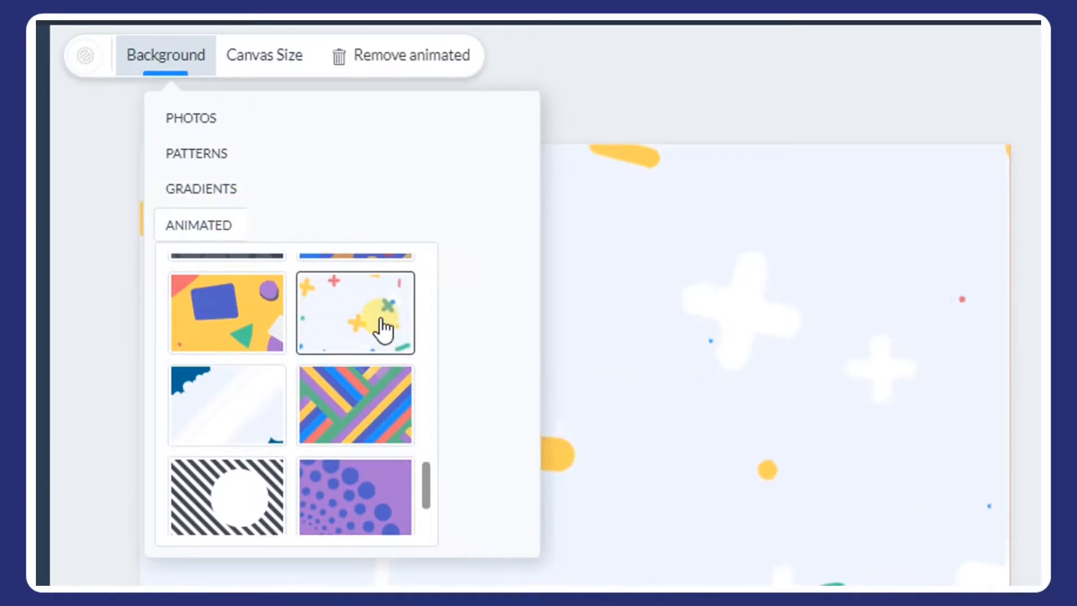
{"action": "left_click", "coordinate": [566, 319]}
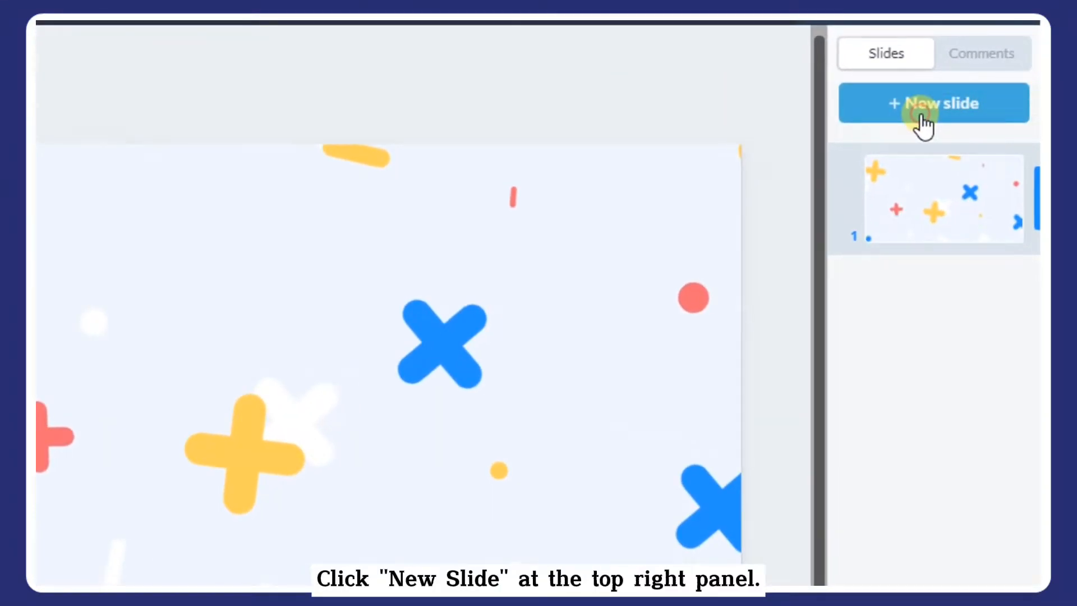
Open the options for adding a slide and look through the Modern template's slide categories
{"action": "left_click", "coordinate": [973, 175]}
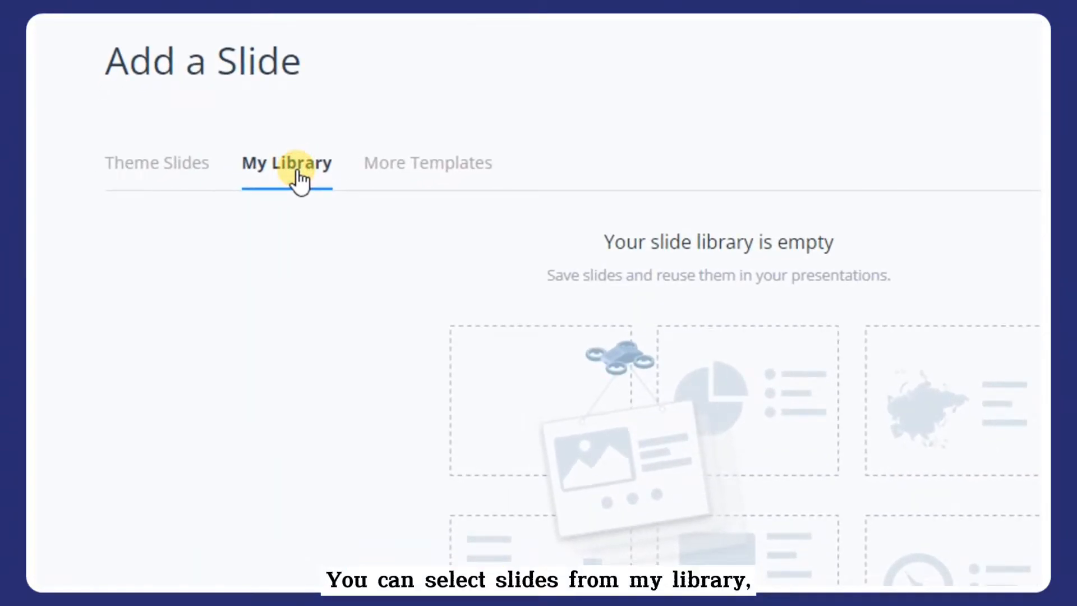
{"action": "left_click", "coordinate": [440, 168]}
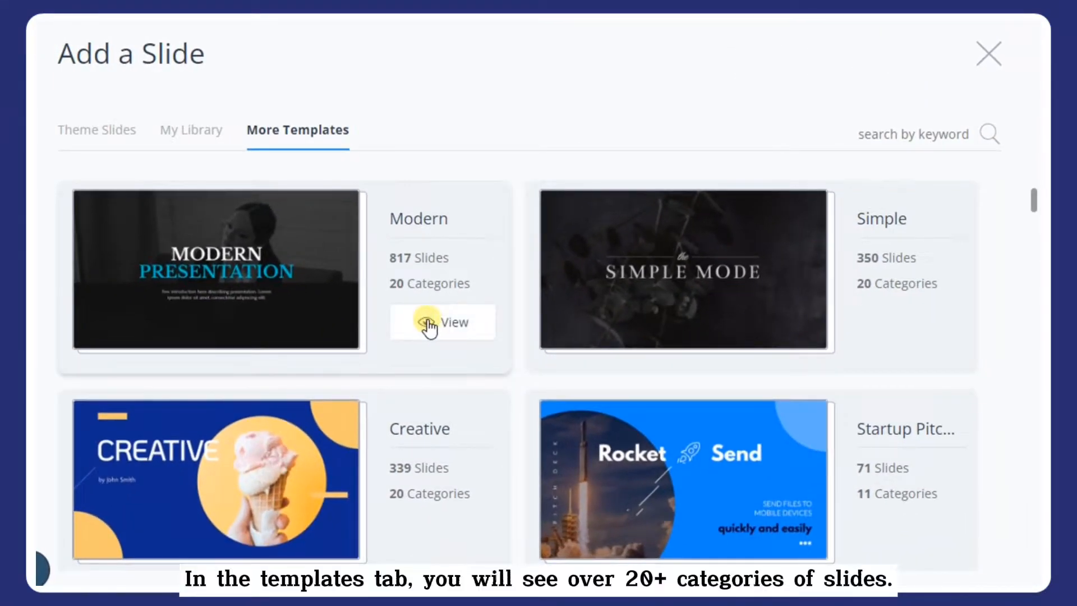
{"action": "left_click", "coordinate": [428, 324]}
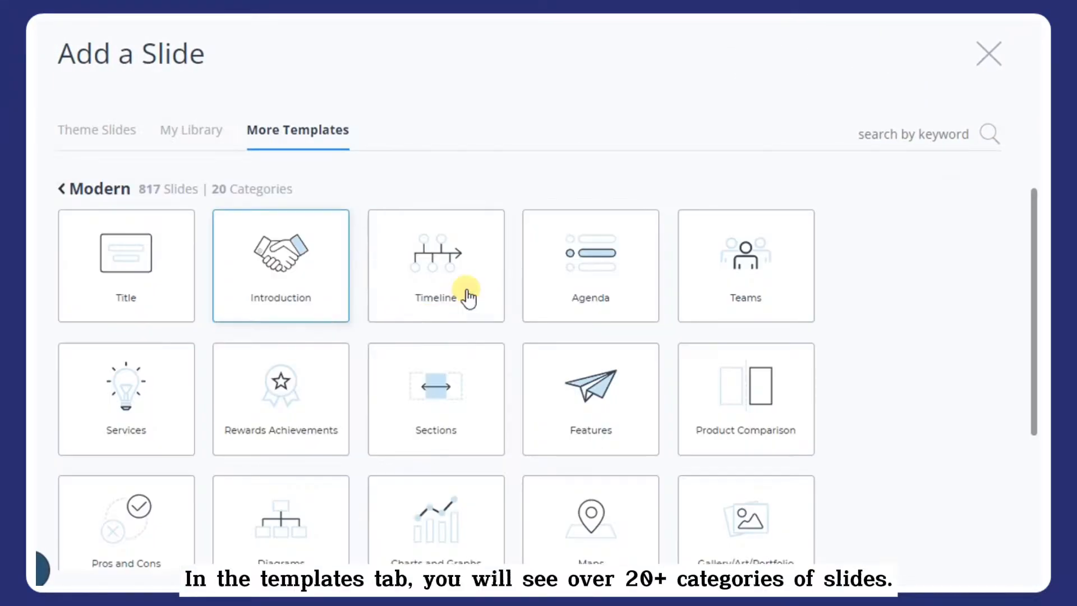
{"action": "scroll", "coordinate": [738, 293], "scroll_direction": "down", "scroll_amount": 3}
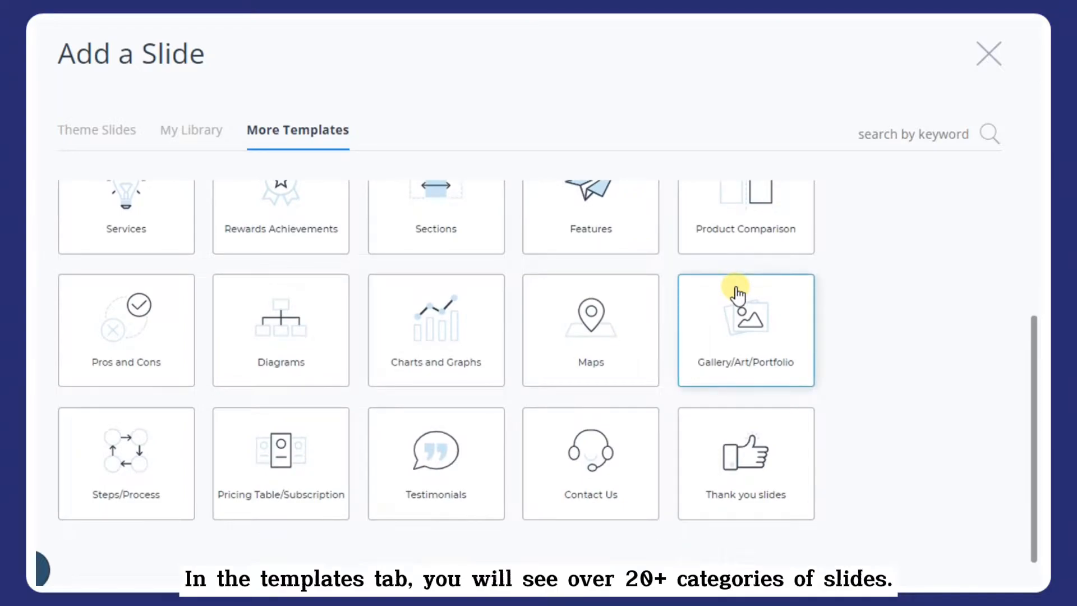
{"action": "scroll", "coordinate": [738, 293], "scroll_direction": "up", "scroll_amount": 3}
Browse the Timeline and Teams slide designs of the Modern template
{"action": "left_click", "coordinate": [481, 272]}
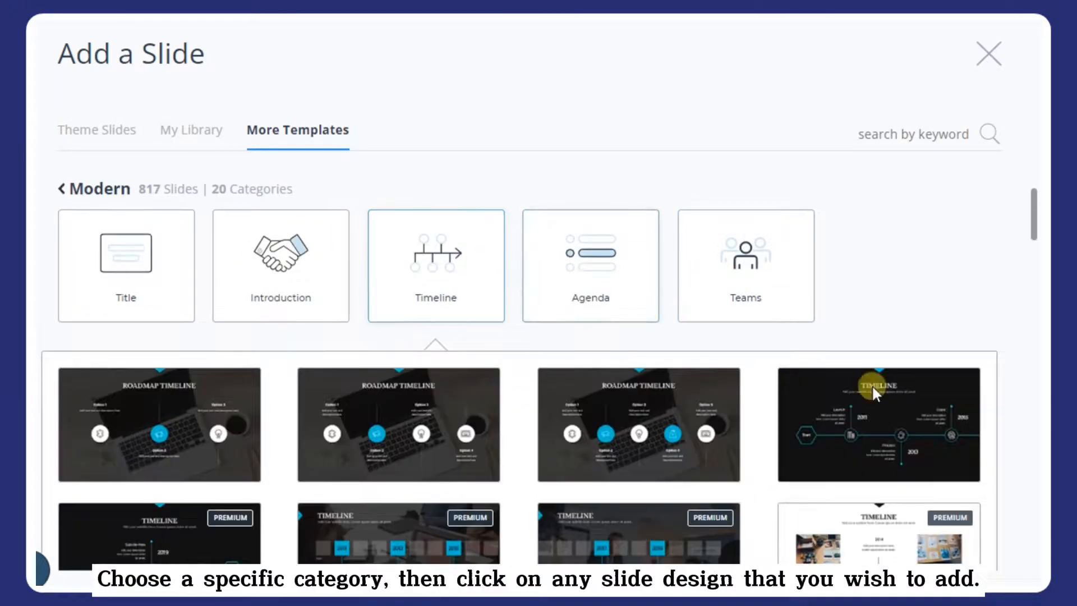
{"action": "scroll", "coordinate": [814, 381], "scroll_direction": "down", "scroll_amount": 15}
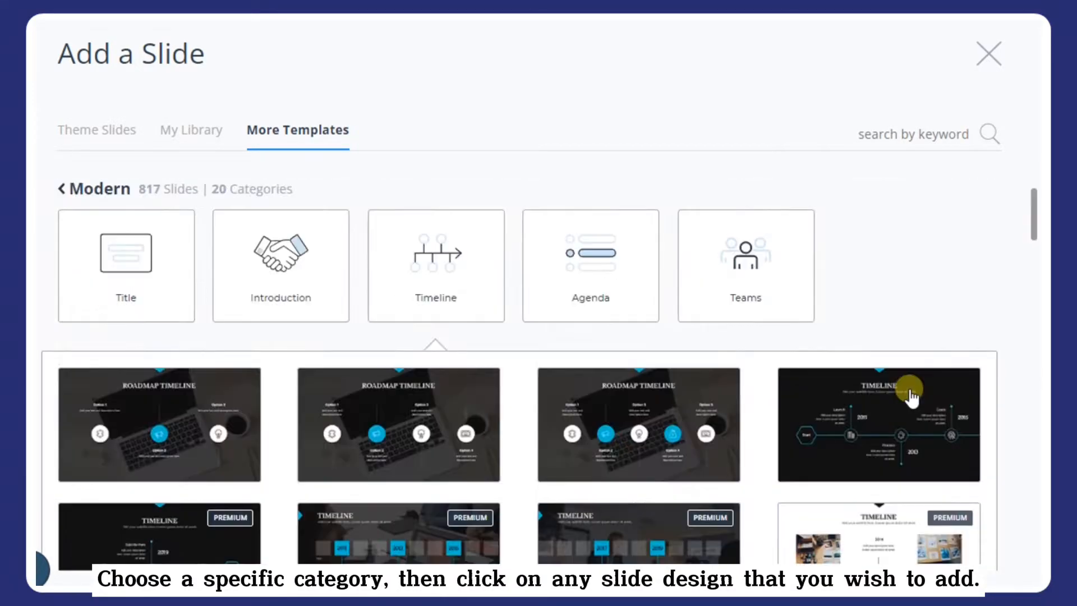
{"action": "left_click", "coordinate": [747, 302]}
{"action": "scroll", "coordinate": [872, 395], "scroll_direction": "down", "scroll_amount": 10}
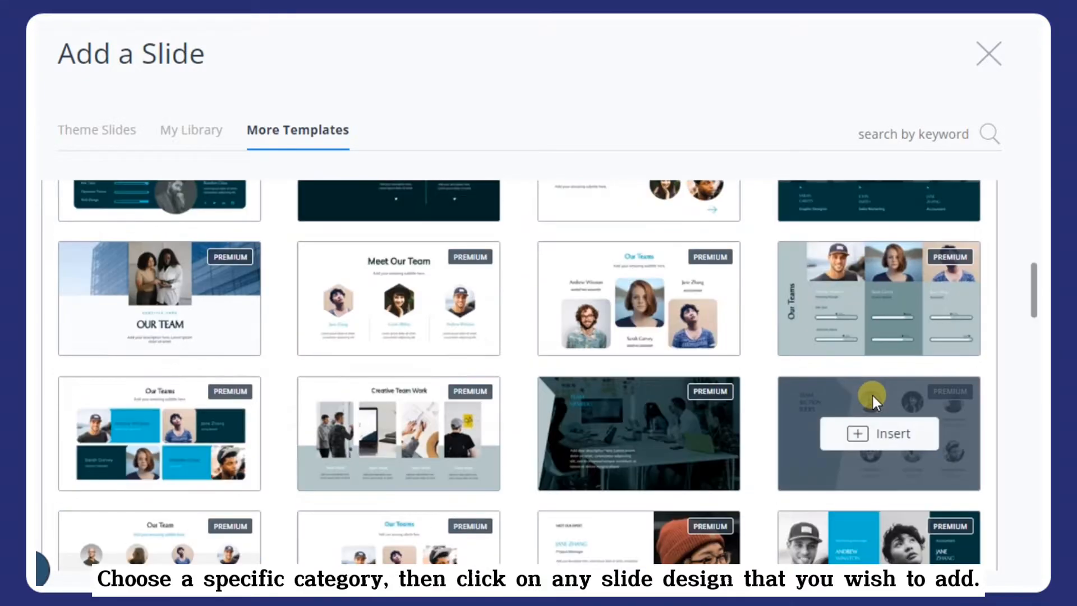
{"action": "scroll", "coordinate": [873, 395], "scroll_direction": "down", "scroll_amount": 5}
{"action": "scroll", "coordinate": [873, 395], "scroll_direction": "up", "scroll_amount": 10}
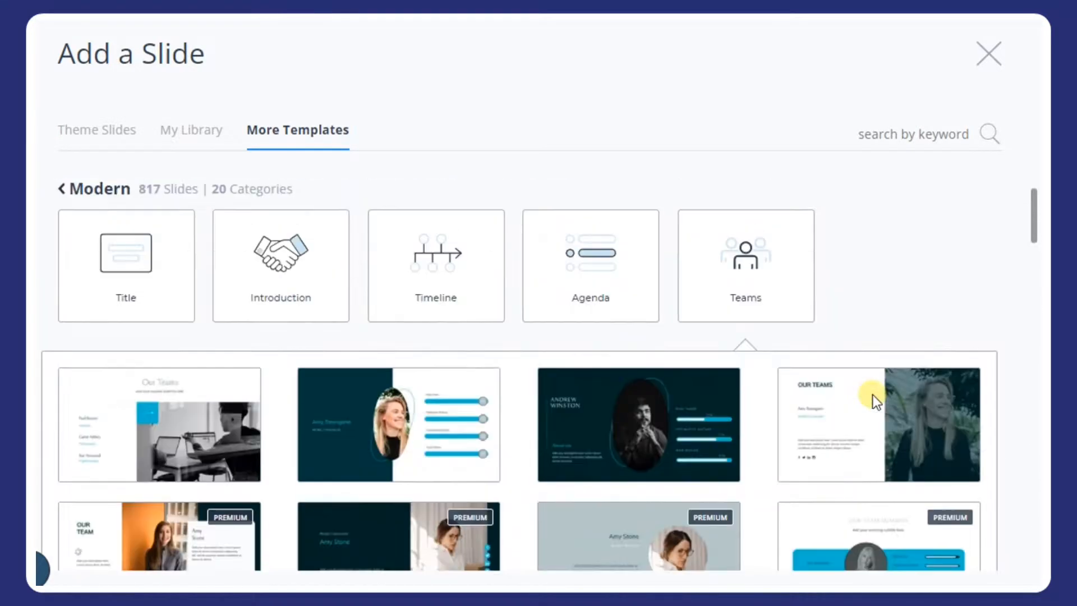
Add a blank slide from the theme slides and return to the canvas
{"action": "left_click", "coordinate": [109, 131]}
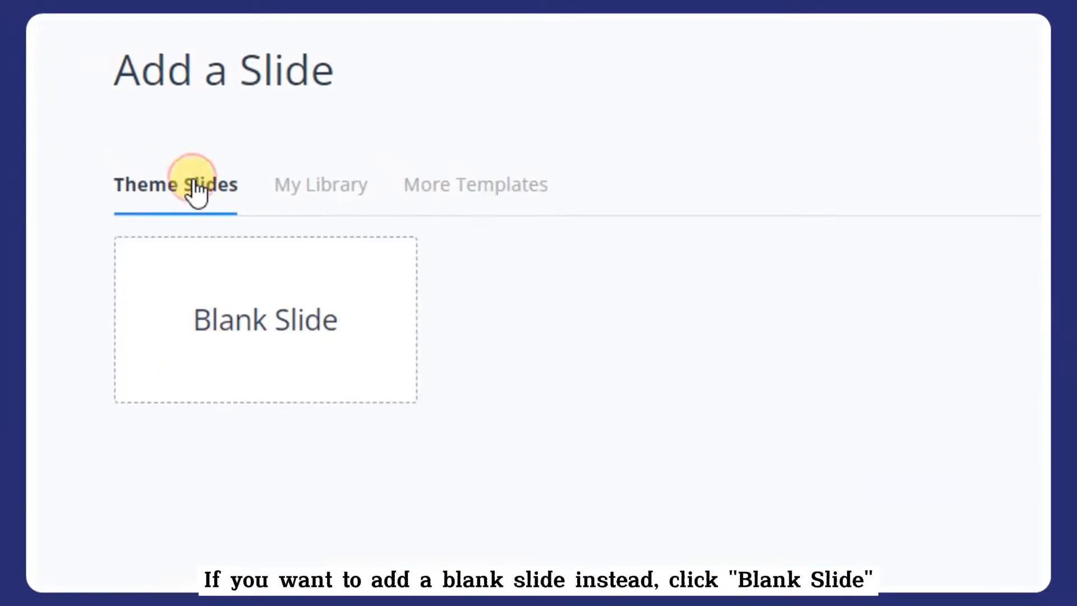
{"action": "left_click", "coordinate": [275, 343]}
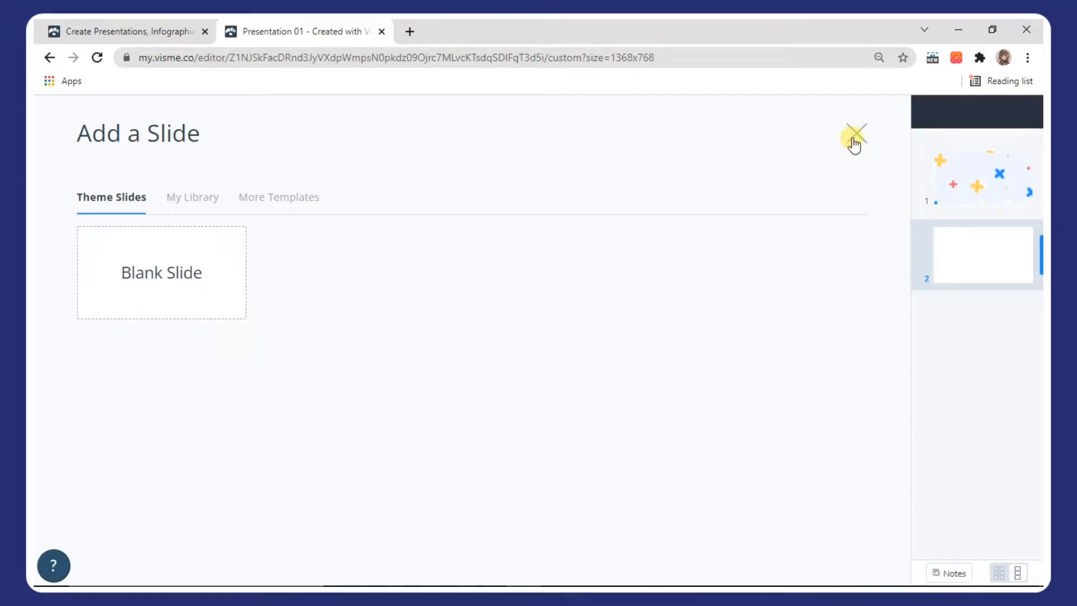
{"action": "left_click", "coordinate": [855, 134]}
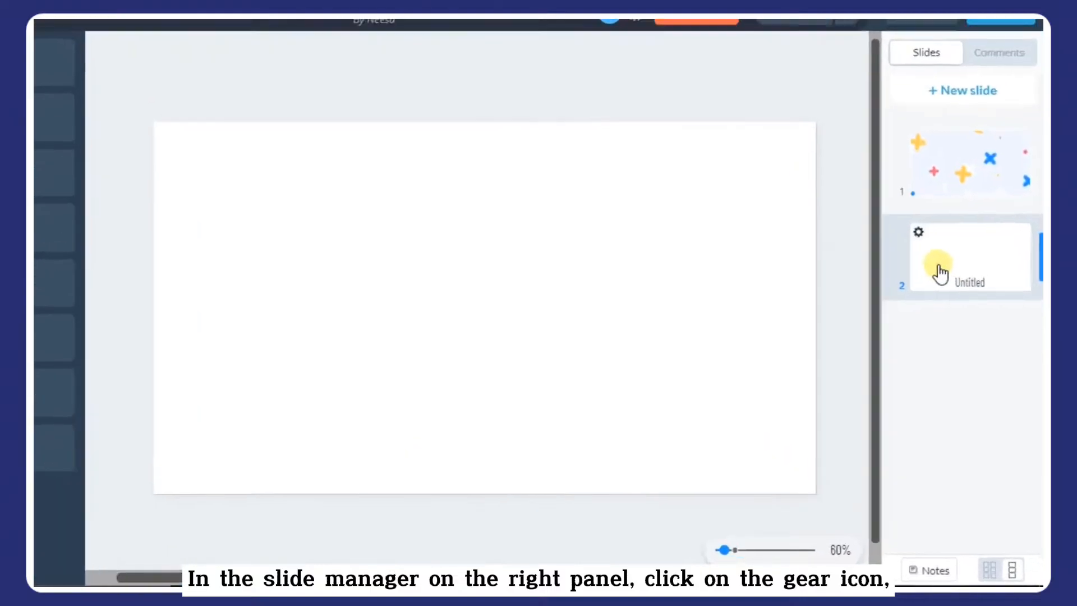
Delete the blank second slide from the presentation
{"action": "left_click", "coordinate": [954, 311]}
{"action": "left_click", "coordinate": [889, 149]}
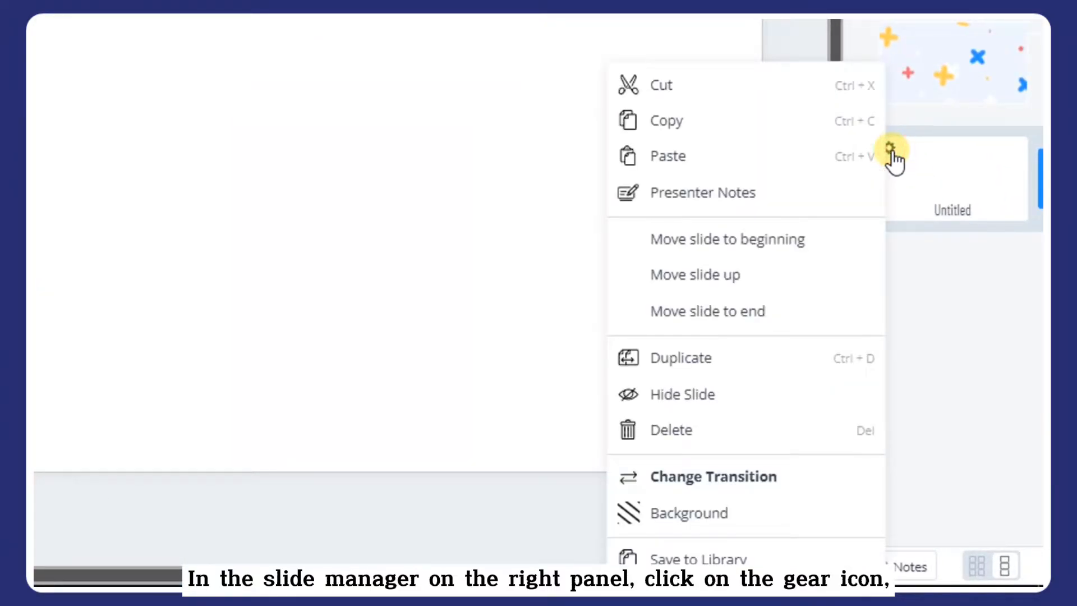
{"action": "left_click", "coordinate": [690, 443]}
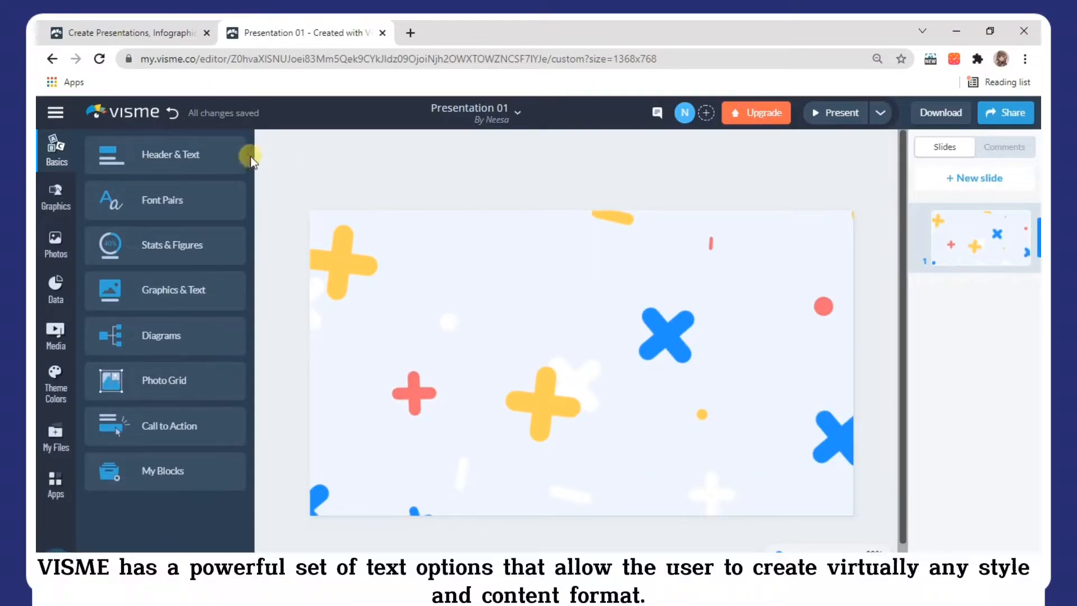
Browse the Header & Text blocks available for the slide
{"action": "left_click", "coordinate": [224, 160]}
{"action": "scroll", "coordinate": [218, 261], "scroll_direction": "down", "scroll_amount": 5}
{"action": "scroll", "coordinate": [275, 238], "scroll_direction": "down", "scroll_amount": 15}
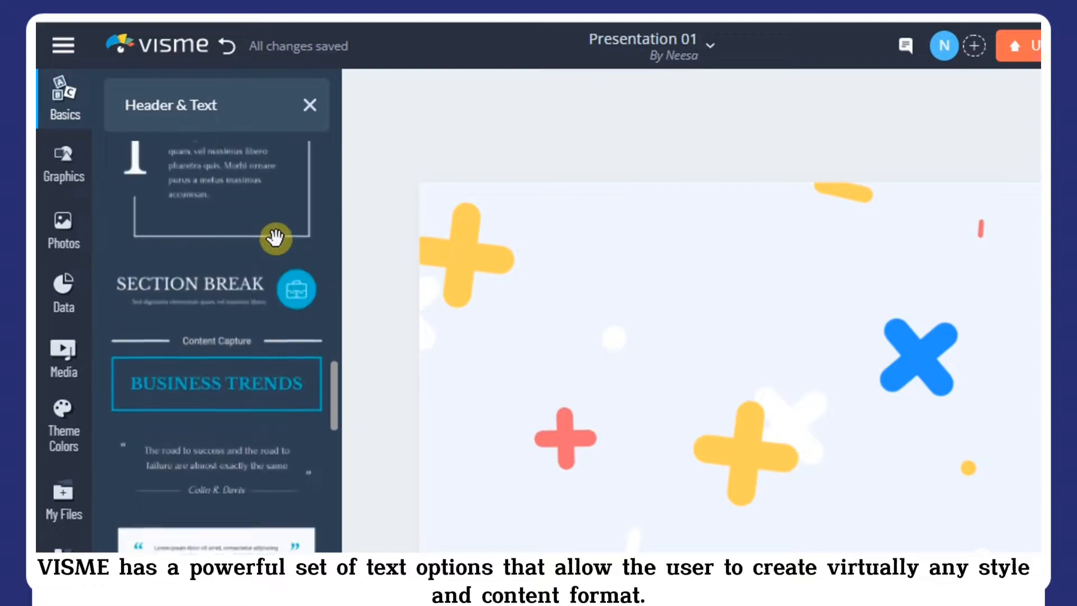
{"action": "scroll", "coordinate": [276, 239], "scroll_direction": "down", "scroll_amount": 8}
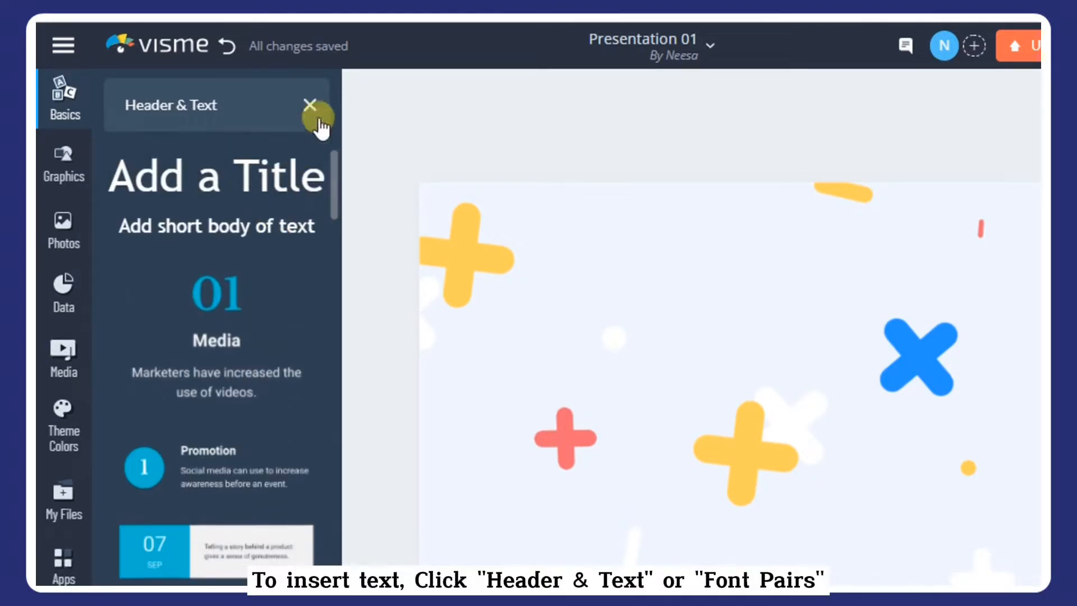
{"action": "left_click", "coordinate": [310, 107]}
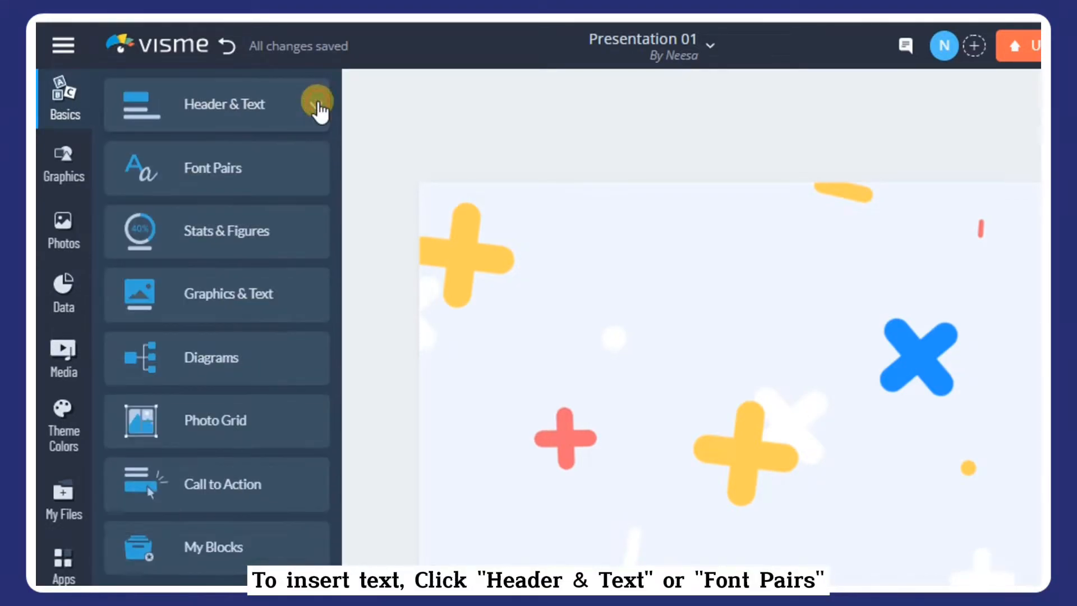
Insert the "The truth about online marketing" font pair on the slide and enlarge it slightly
{"action": "left_click", "coordinate": [290, 178]}
{"action": "scroll", "coordinate": [255, 238], "scroll_direction": "down", "scroll_amount": 10}
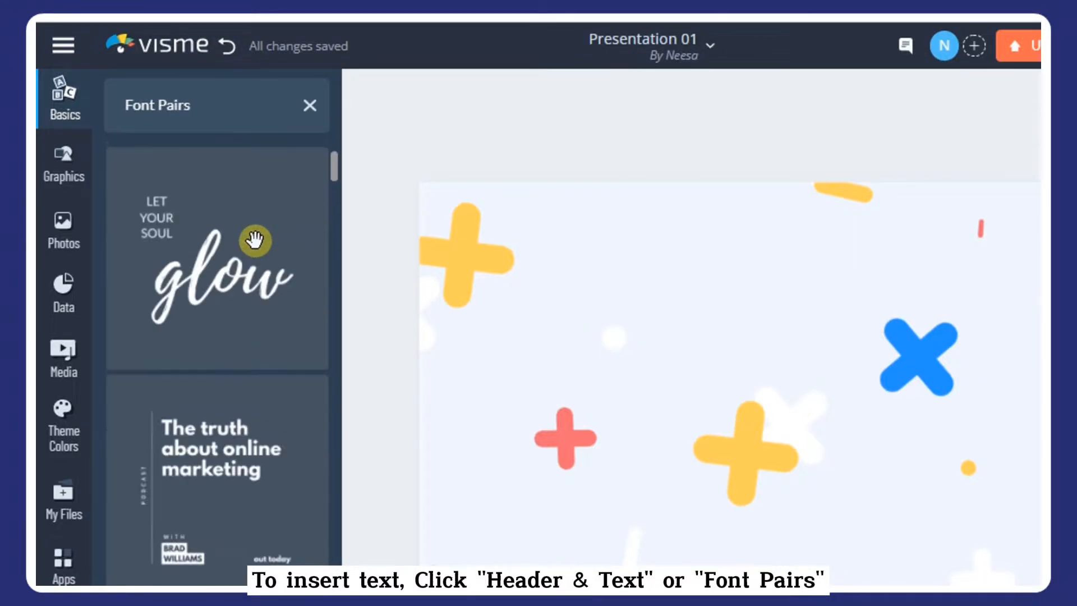
{"action": "left_click", "coordinate": [221, 447]}
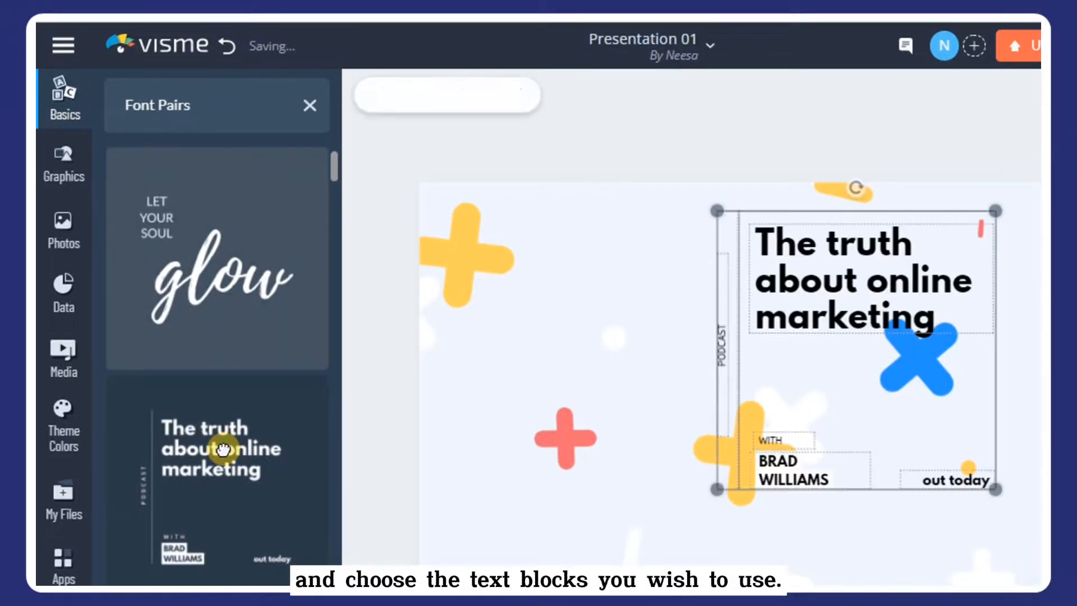
{"action": "left_click_drag", "start_coordinate": [991, 492], "coordinate": [1004, 513]}
Align the grouped font-pair text block to the slide's left edge
{"action": "left_click", "coordinate": [853, 159]}
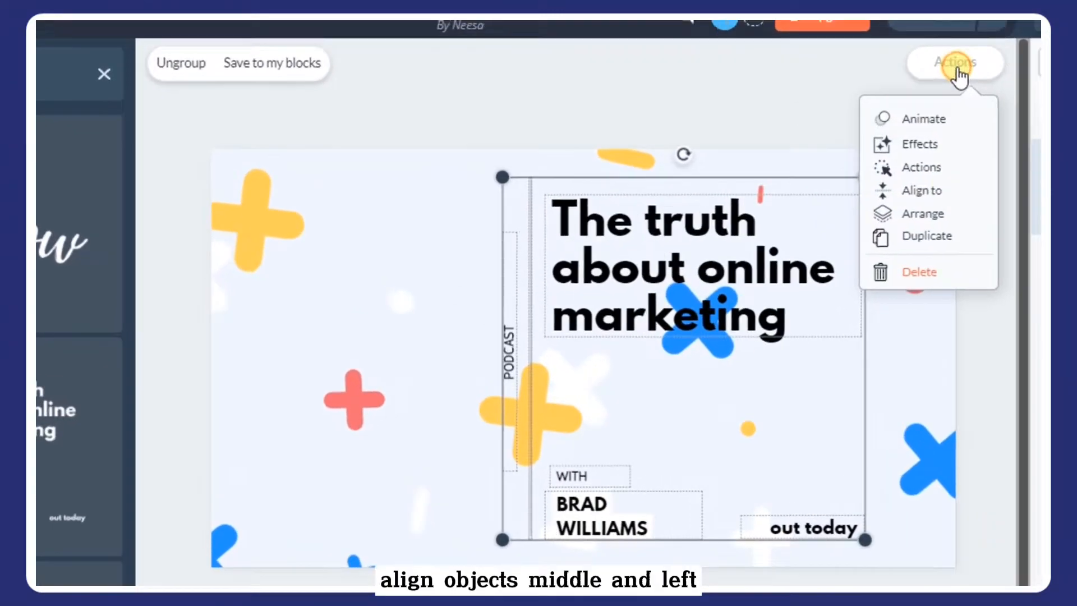
{"action": "left_click", "coordinate": [953, 190]}
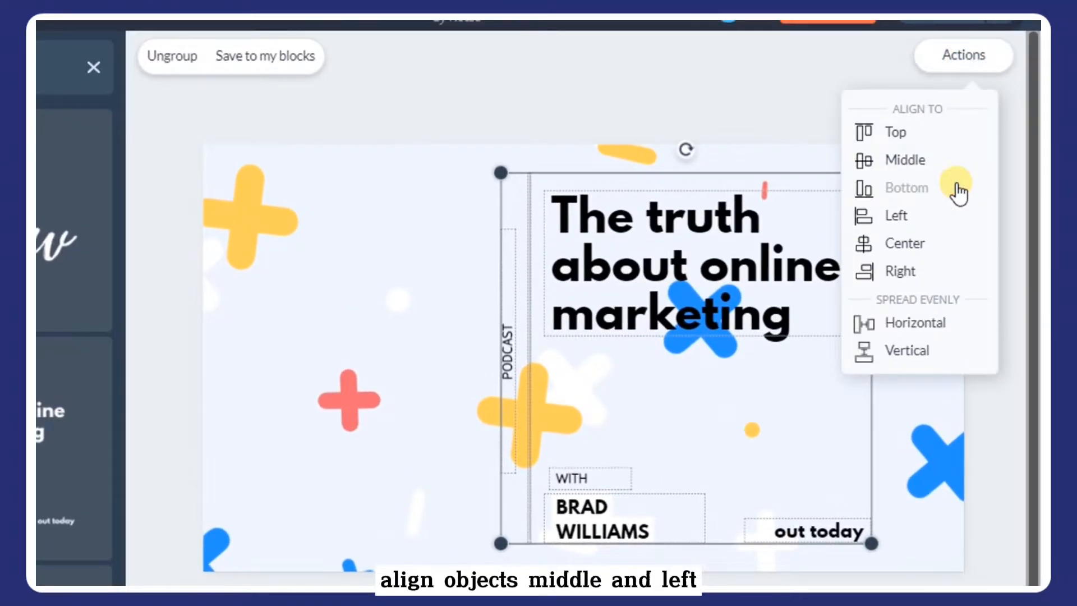
{"action": "left_click", "coordinate": [908, 216]}
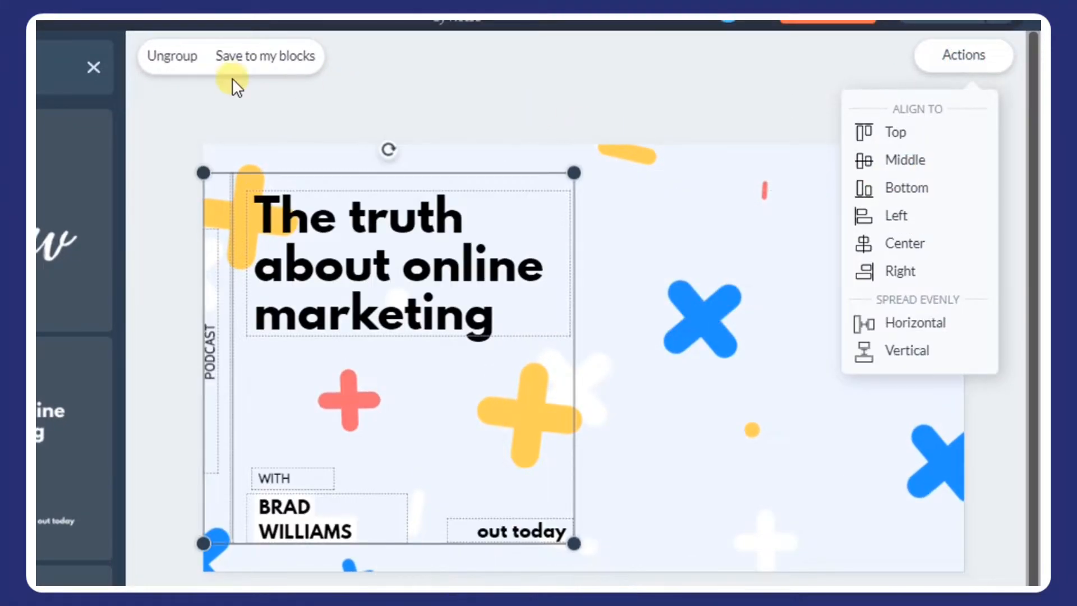
Ungroup the text block and replace the vertical "PODCAST" label with "PRESENTATION"
{"action": "left_click", "coordinate": [172, 56]}
{"action": "left_click", "coordinate": [208, 347]}
{"action": "double_click", "coordinate": [222, 349]}
{"action": "type", "text": "PRESENTATION"}
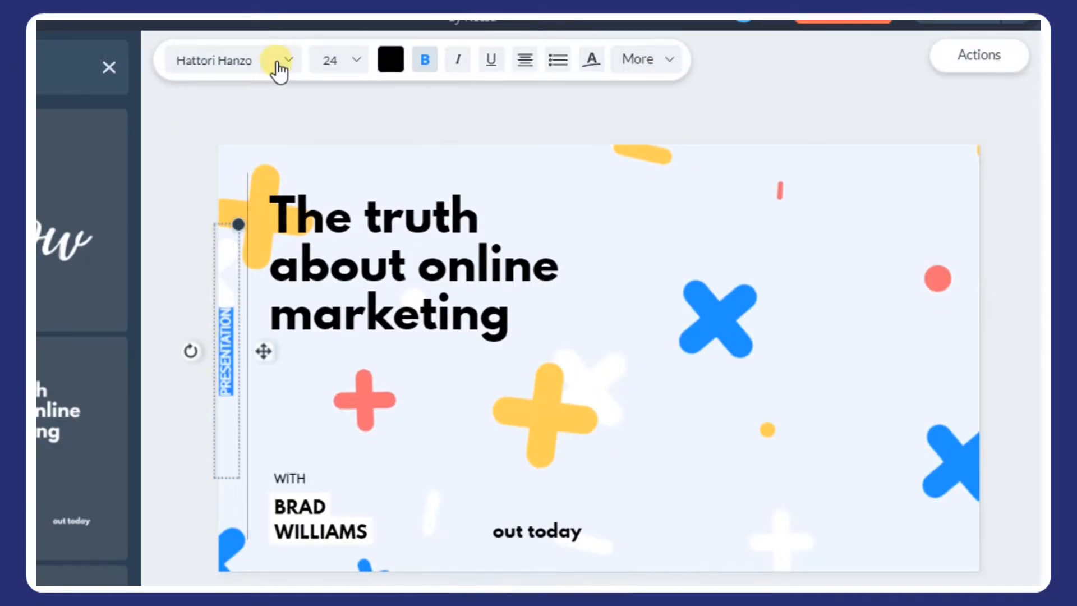
Set the vertical "PRESENTATION" label's font size to 21, looking through the available fonts and text colors as well
{"action": "left_click", "coordinate": [275, 62]}
{"action": "scroll", "coordinate": [297, 185], "scroll_direction": "down", "scroll_amount": 10}
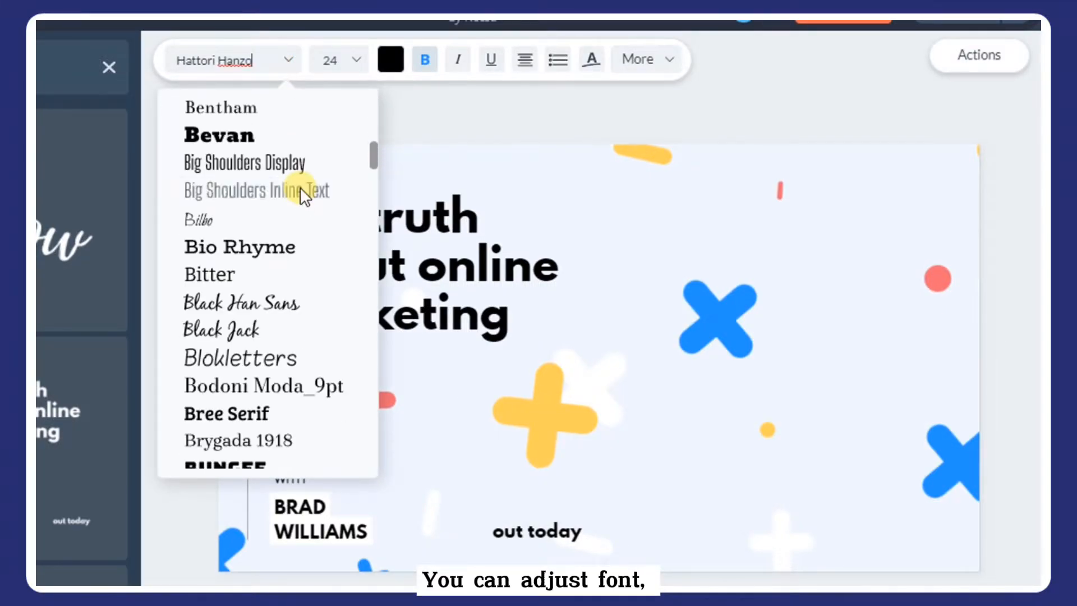
{"action": "scroll", "coordinate": [301, 188], "scroll_direction": "up", "scroll_amount": 10}
{"action": "left_click", "coordinate": [346, 62]}
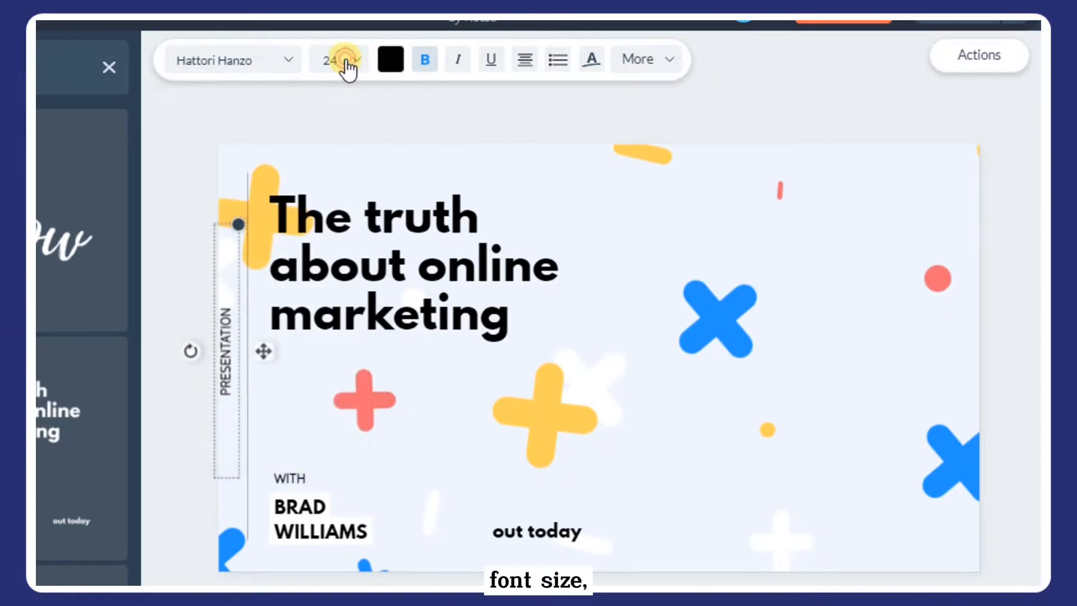
{"action": "type", "text": "1"}
{"action": "key", "text": "Return"}
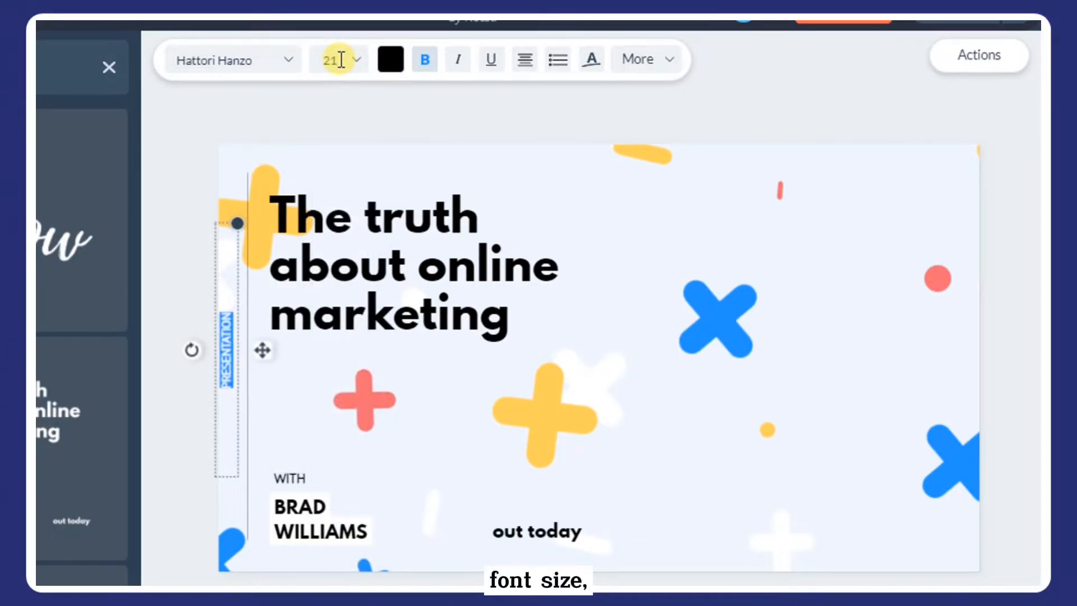
{"action": "left_click", "coordinate": [393, 62]}
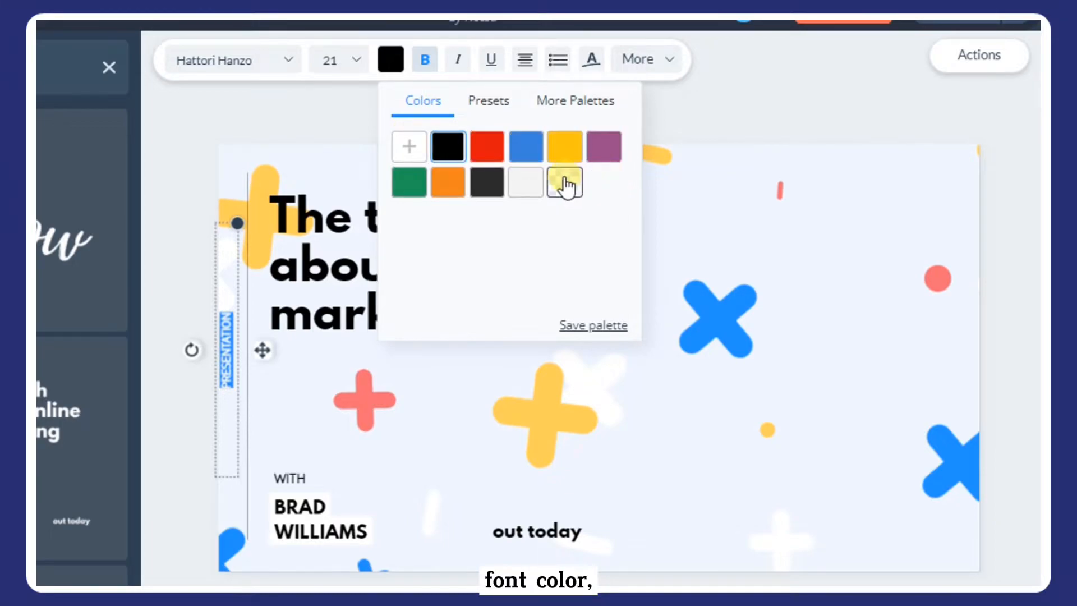
{"action": "left_click", "coordinate": [423, 112]}
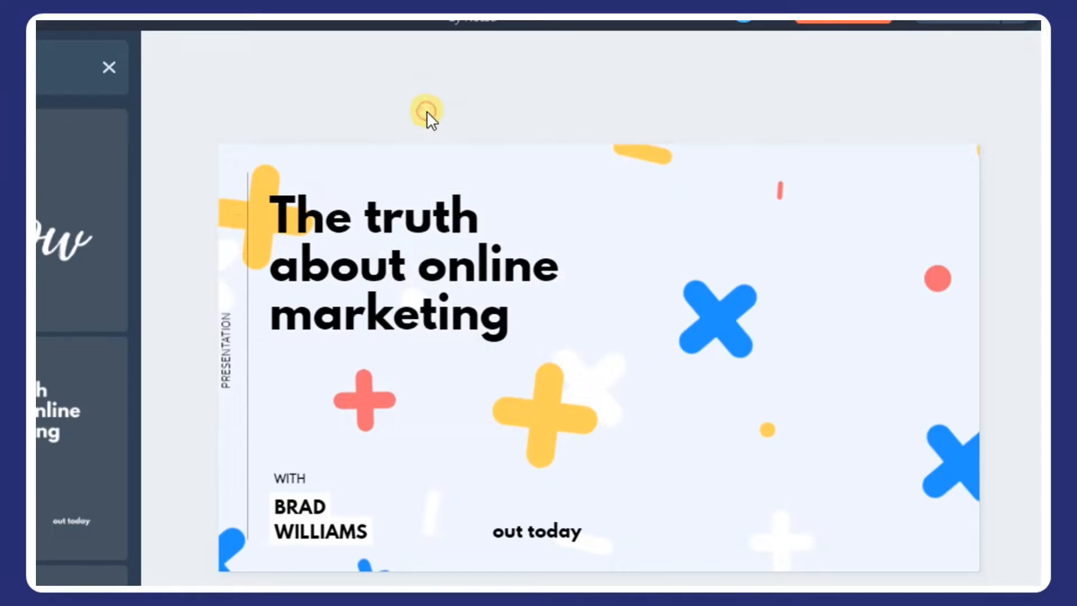
Replace the heading text with "PROJECT DETAIL" at font size 70 and widen its box to fit on one line
{"action": "left_click", "coordinate": [379, 240]}
{"action": "type", "text": "PRO"}
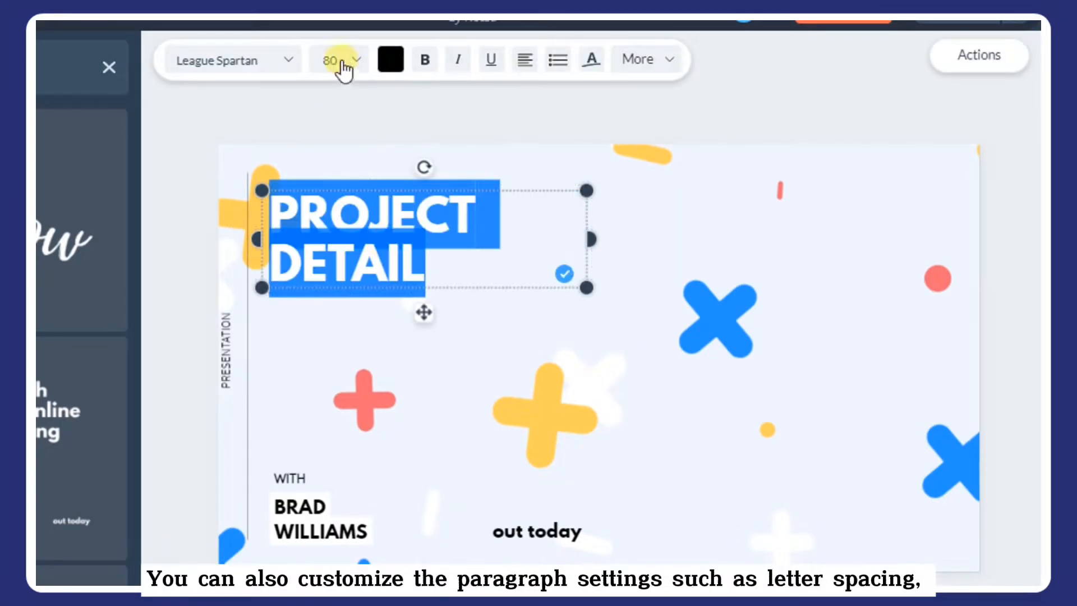
{"action": "left_click", "coordinate": [342, 61]}
{"action": "type", "text": "70"}
{"action": "key", "text": "Return"}
{"action": "left_click_drag", "start_coordinate": [601, 237], "coordinate": [627, 228]}
Remove the "WITH" label and the presenter name, and turn "out today" into a centered "Sign In" at the slide's lower-right corner
{"action": "left_click", "coordinate": [303, 493]}
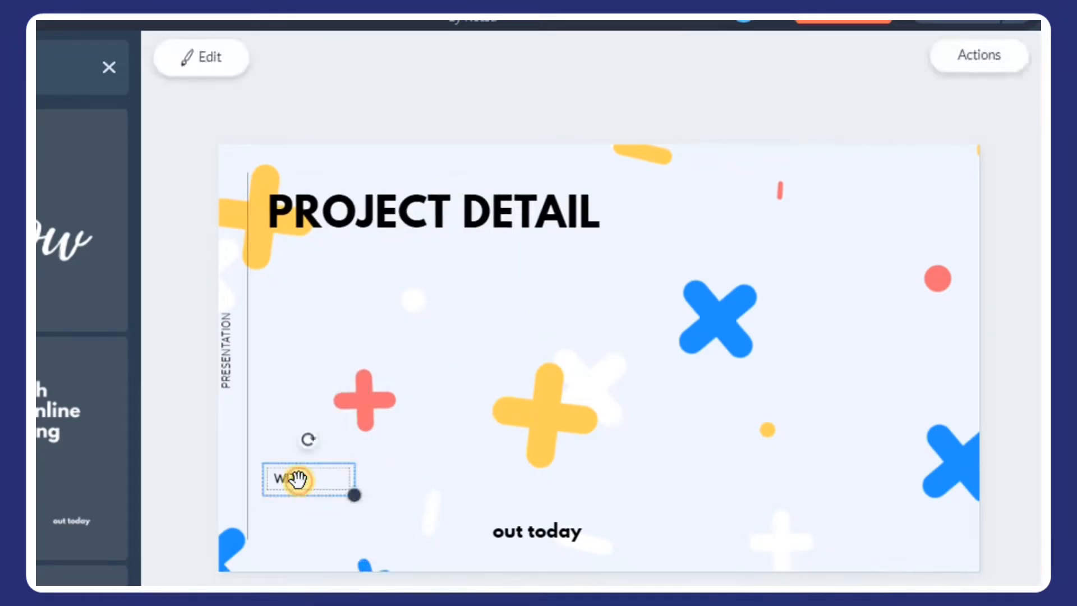
{"action": "left_click", "coordinate": [512, 529]}
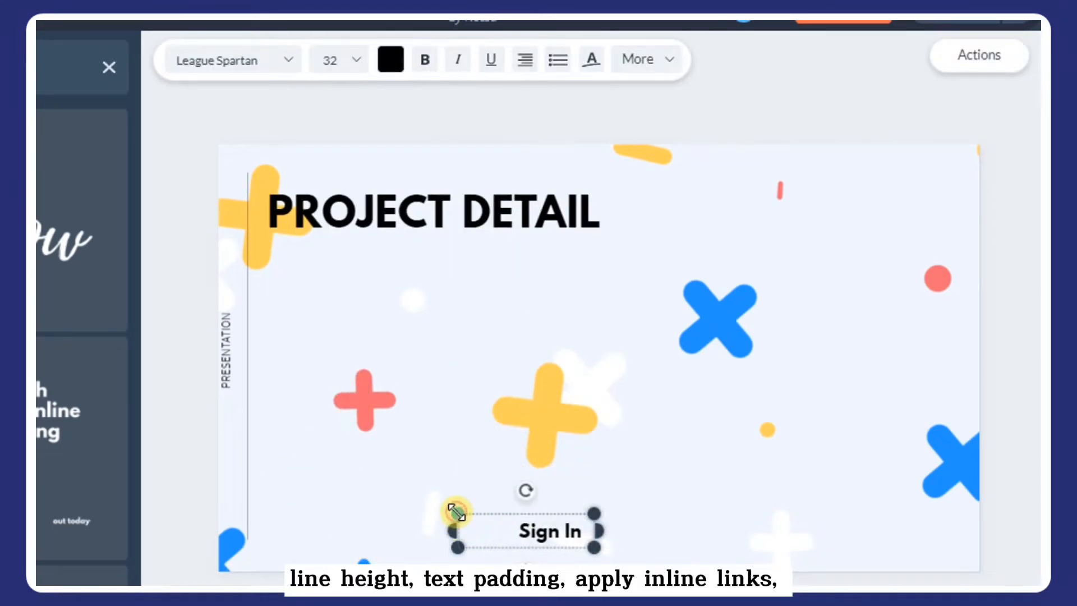
{"action": "left_click", "coordinate": [524, 59]}
{"action": "left_click", "coordinate": [522, 144]}
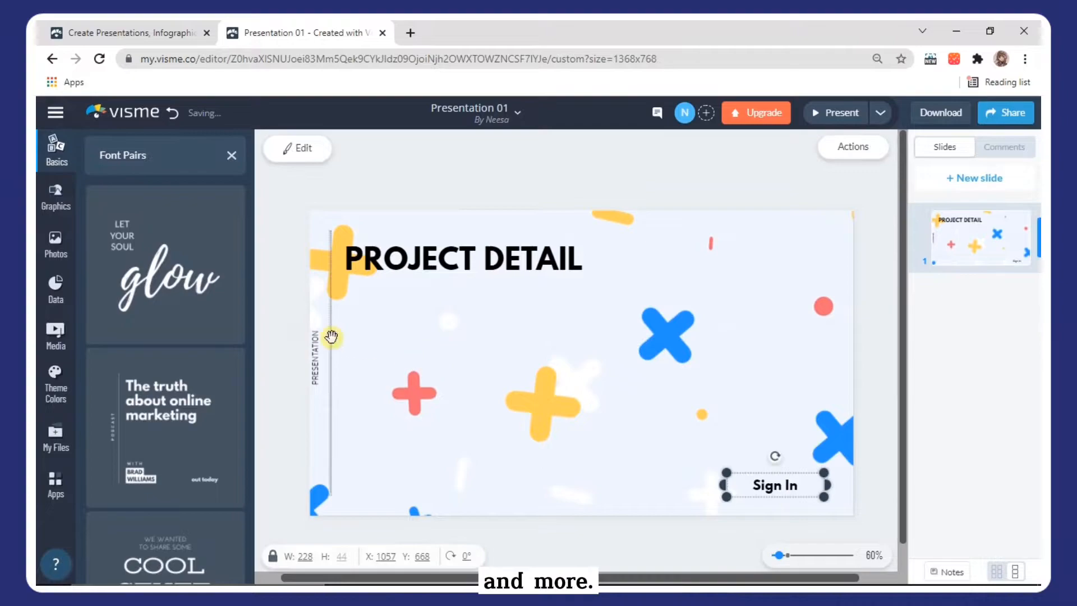
Set the thickness of the vertical line beside the heading to 5 px
{"action": "left_click", "coordinate": [331, 336]}
{"action": "left_click", "coordinate": [284, 133]}
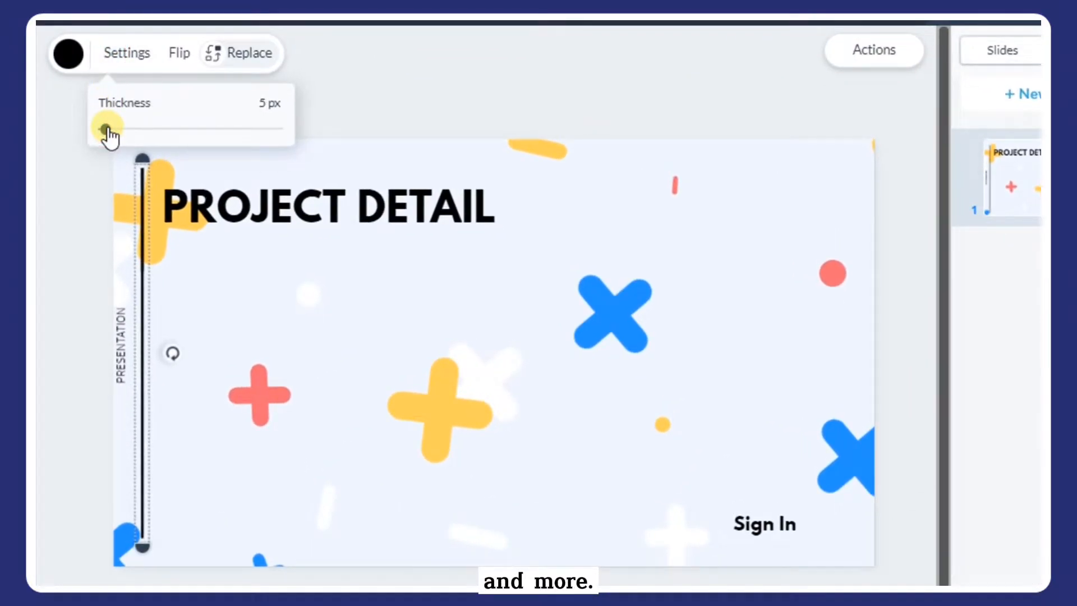
{"action": "left_click", "coordinate": [385, 127]}
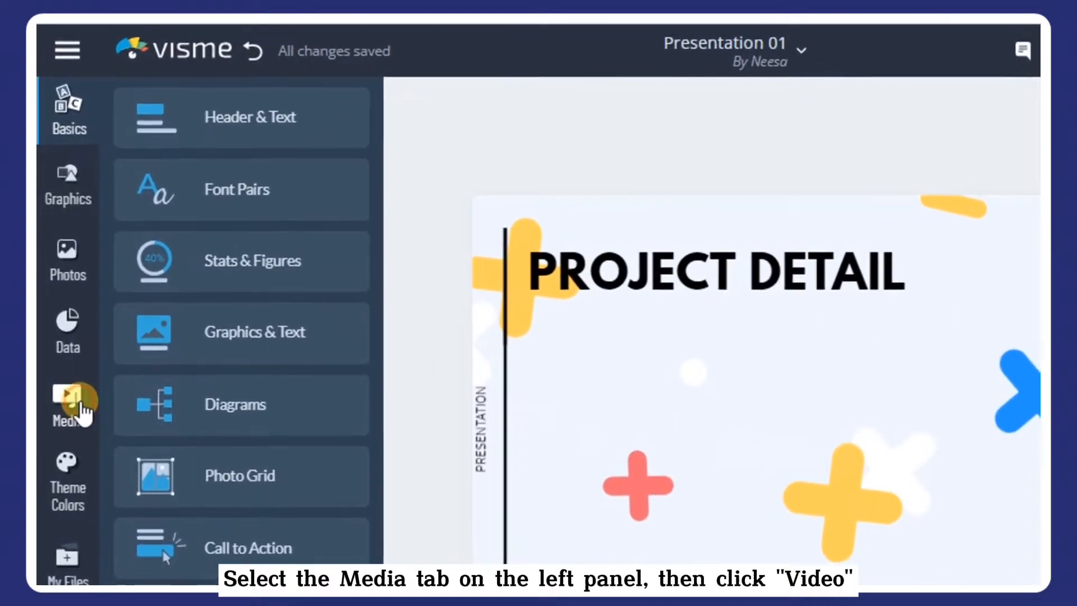
Browse the stock video categories and open the full Food And Beverage collection
{"action": "left_click", "coordinate": [57, 335]}
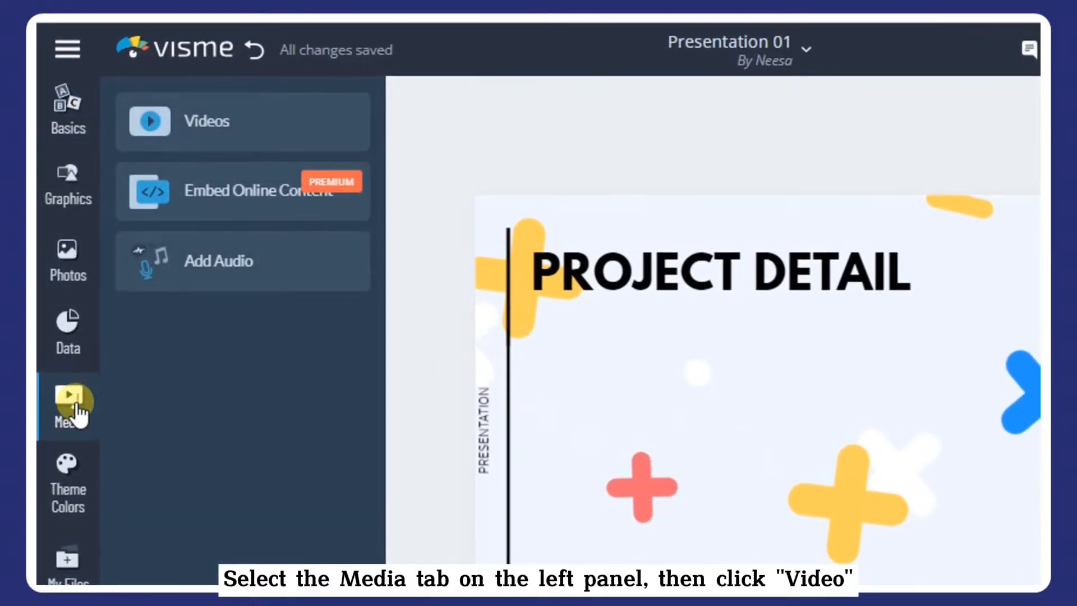
{"action": "left_click", "coordinate": [255, 137]}
{"action": "scroll", "coordinate": [245, 194], "scroll_direction": "down", "scroll_amount": 10}
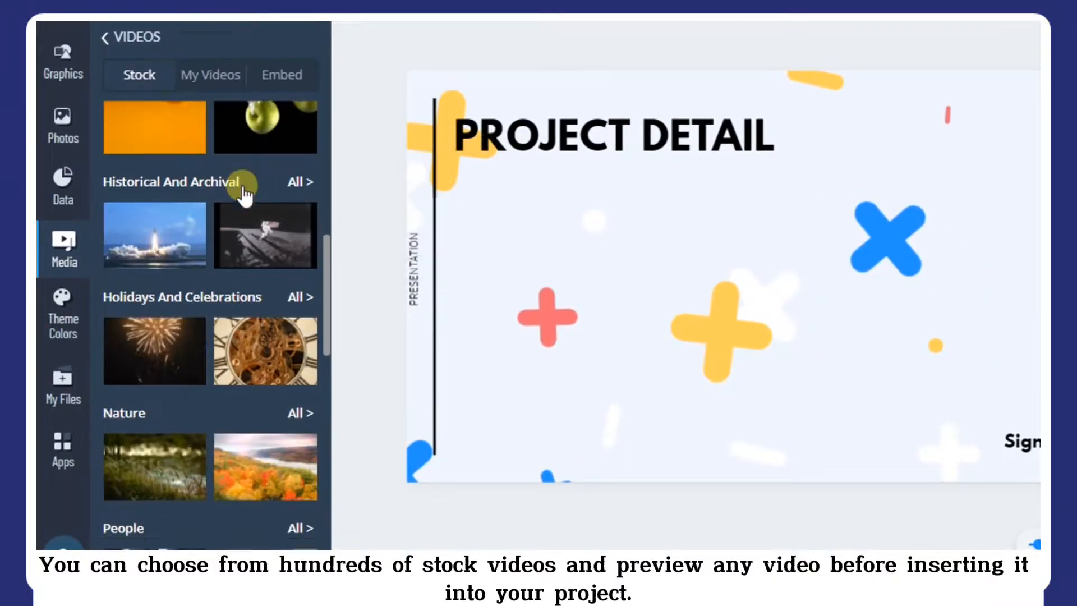
{"action": "scroll", "coordinate": [245, 193], "scroll_direction": "down", "scroll_amount": 12}
{"action": "mouse_move", "coordinate": [245, 194]}
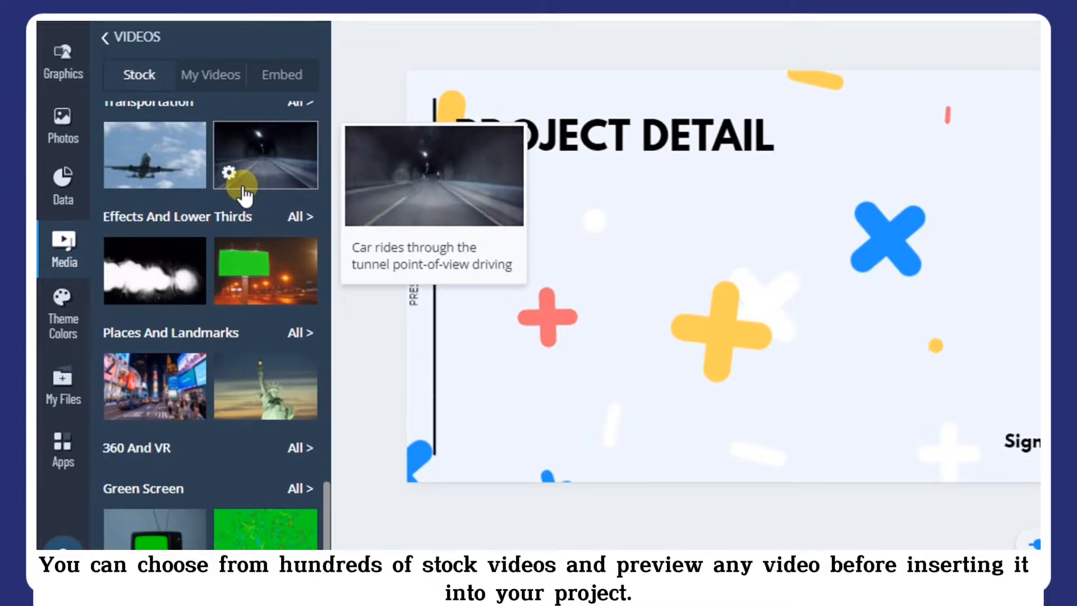
{"action": "scroll", "coordinate": [241, 168], "scroll_direction": "up", "scroll_amount": 15}
{"action": "left_click", "coordinate": [295, 450]}
Insert the grocery store shopping cart video, enlarged and positioned directly below the "PROJECT DETAIL" heading
{"action": "left_click", "coordinate": [281, 345]}
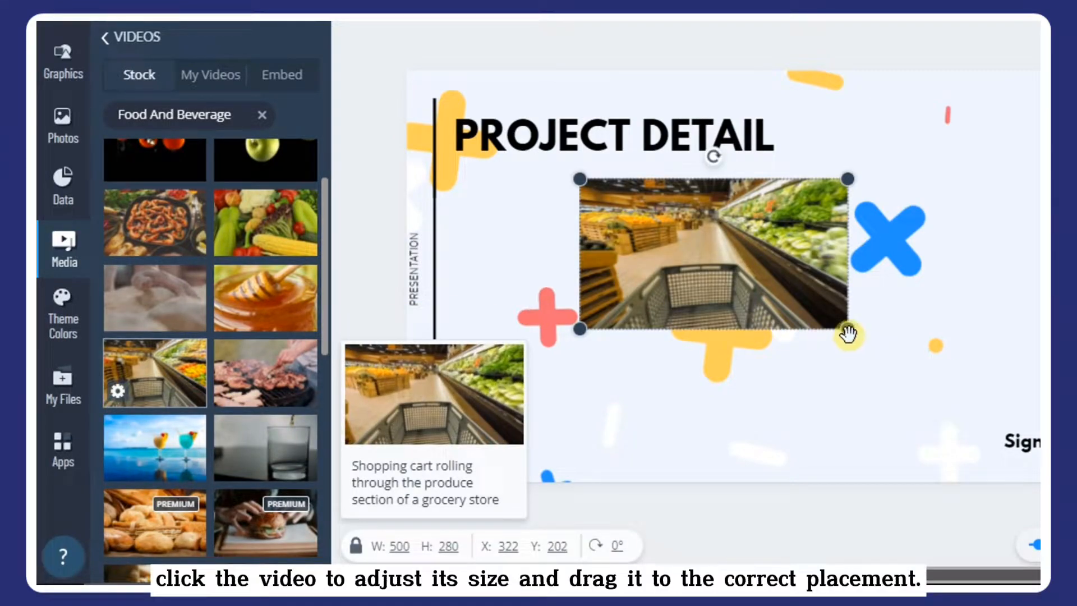
{"action": "left_click_drag", "start_coordinate": [869, 343], "coordinate": [1003, 445]}
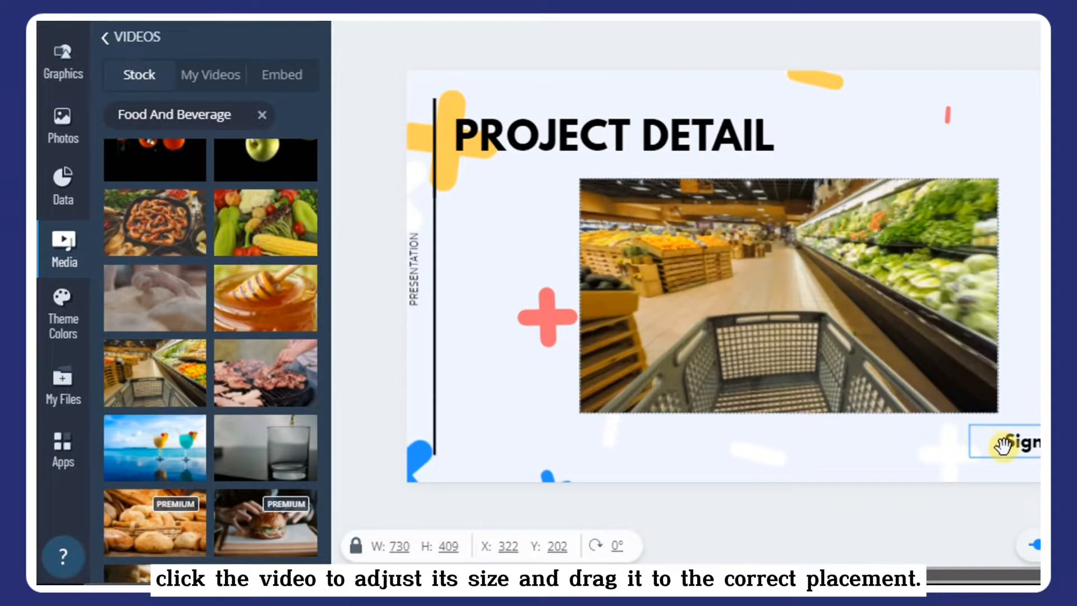
{"action": "left_click_drag", "start_coordinate": [894, 299], "coordinate": [738, 293]}
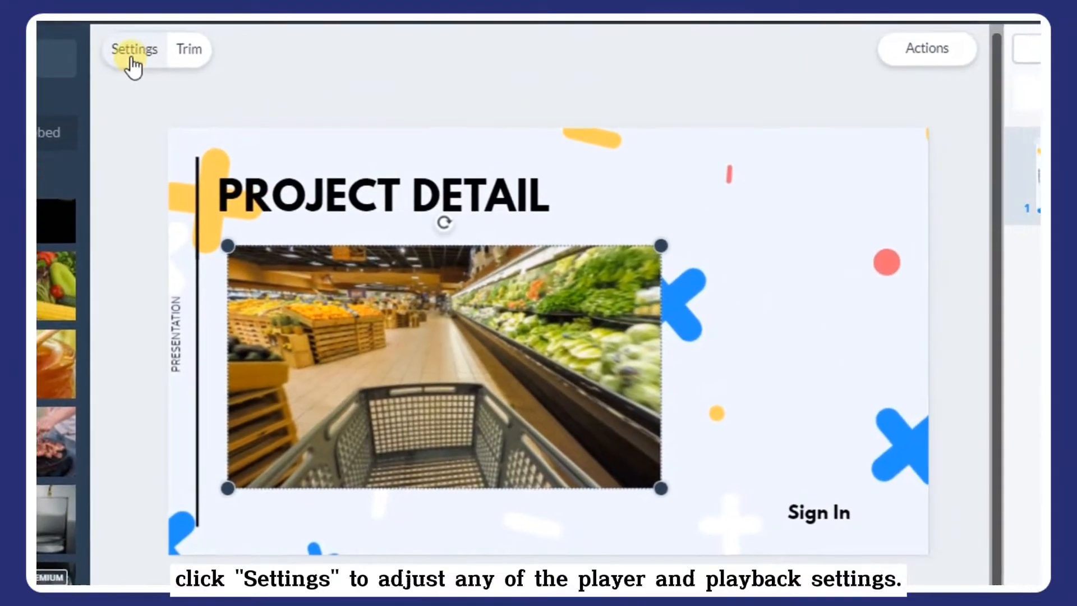
Check the video's playback settings and trim the clip to end at 00:20
{"action": "left_click", "coordinate": [130, 56]}
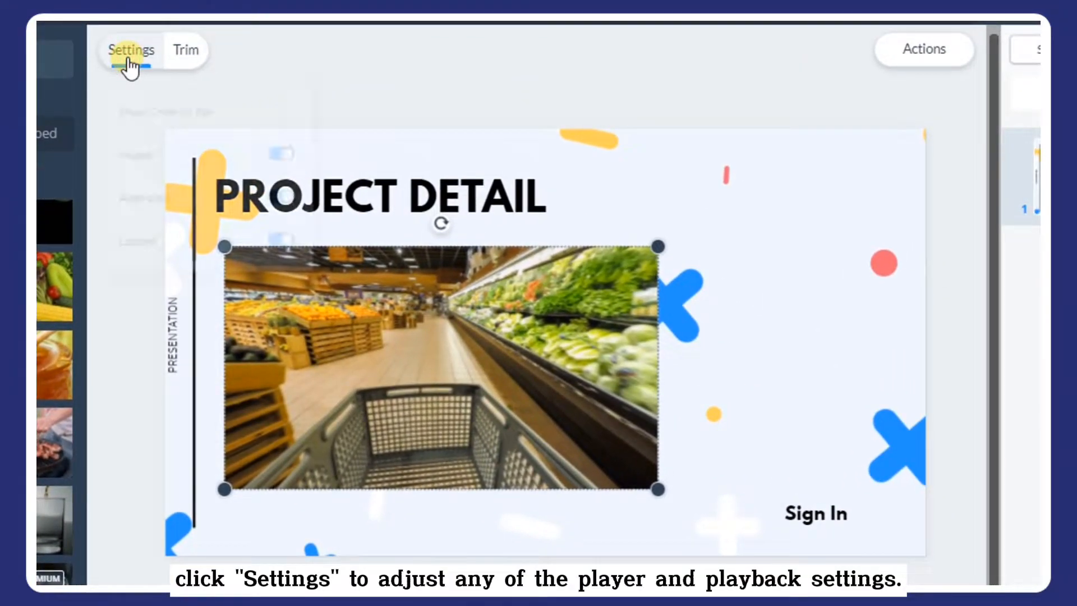
{"action": "left_click", "coordinate": [185, 52]}
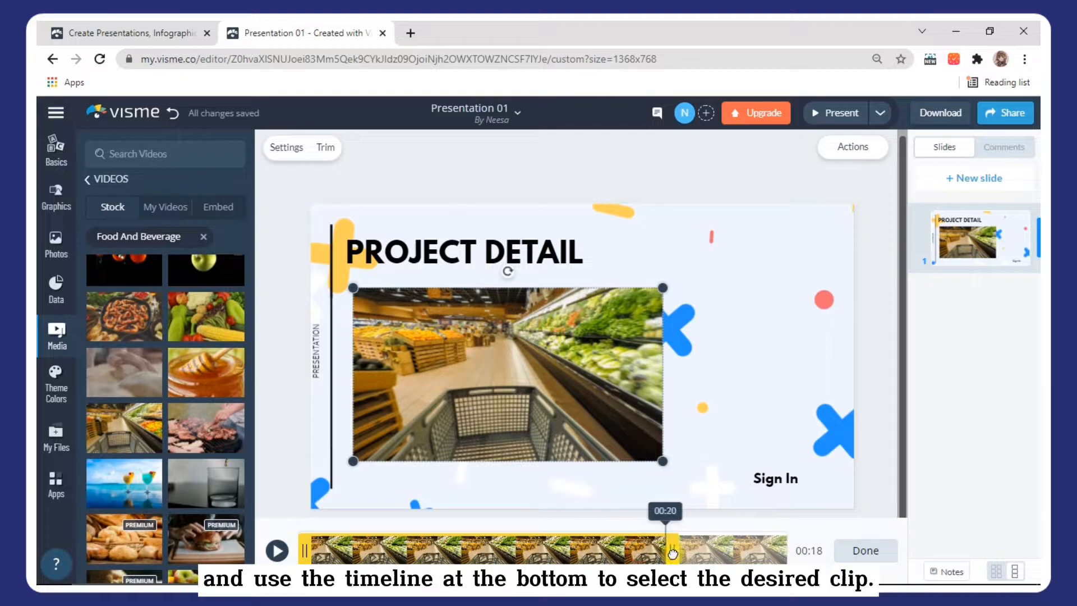
{"action": "left_click", "coordinate": [864, 552]}
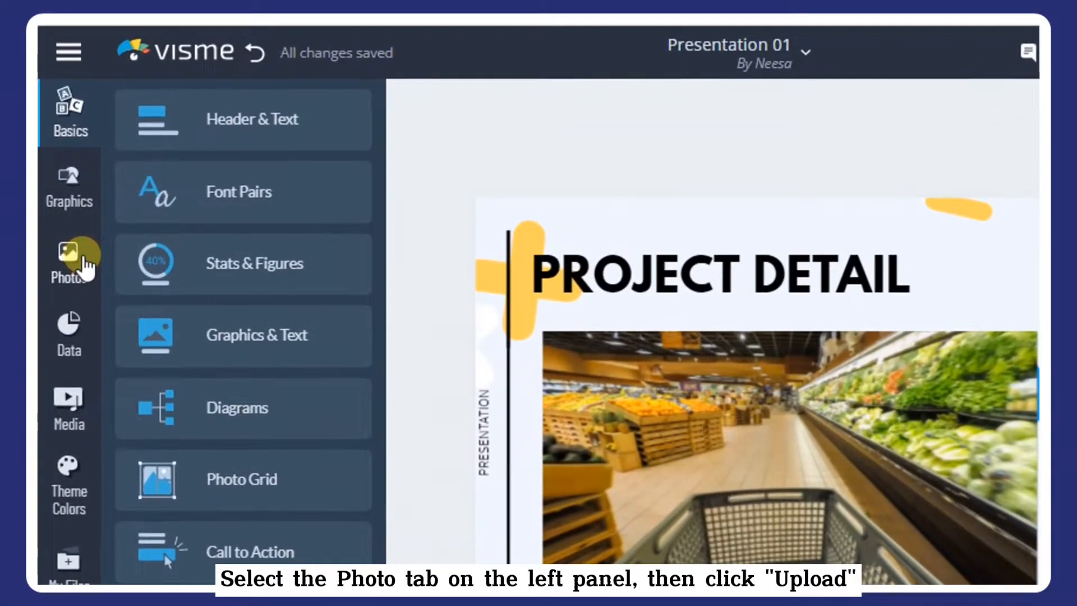
Upload the house-309113 image and place it in the slide's upper-right corner, shrunk to about 67 × 63
{"action": "left_click", "coordinate": [69, 245]}
{"action": "left_click", "coordinate": [161, 178]}
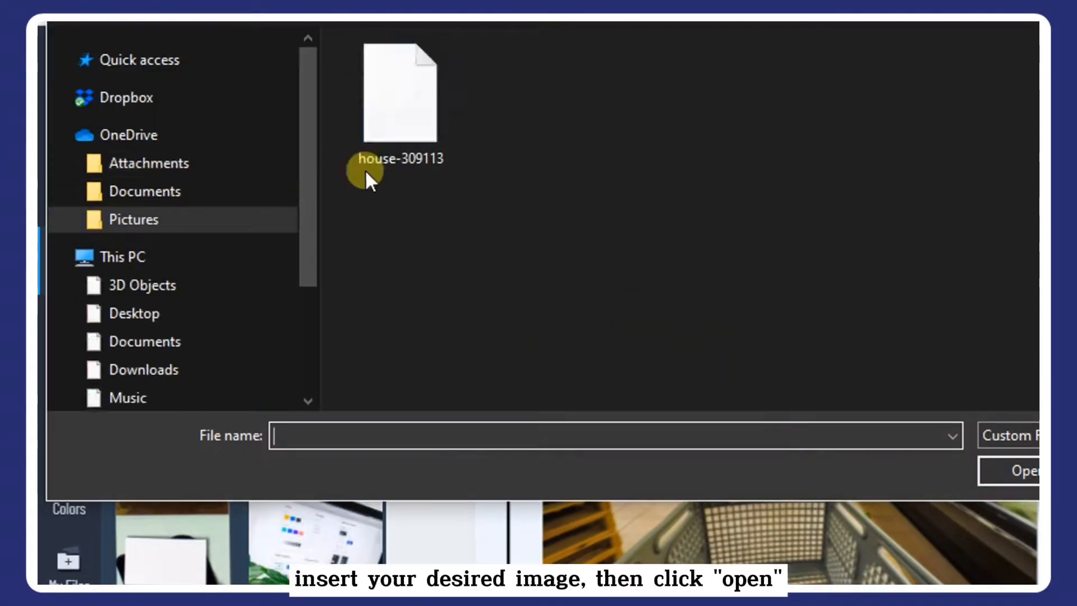
{"action": "left_click", "coordinate": [395, 129]}
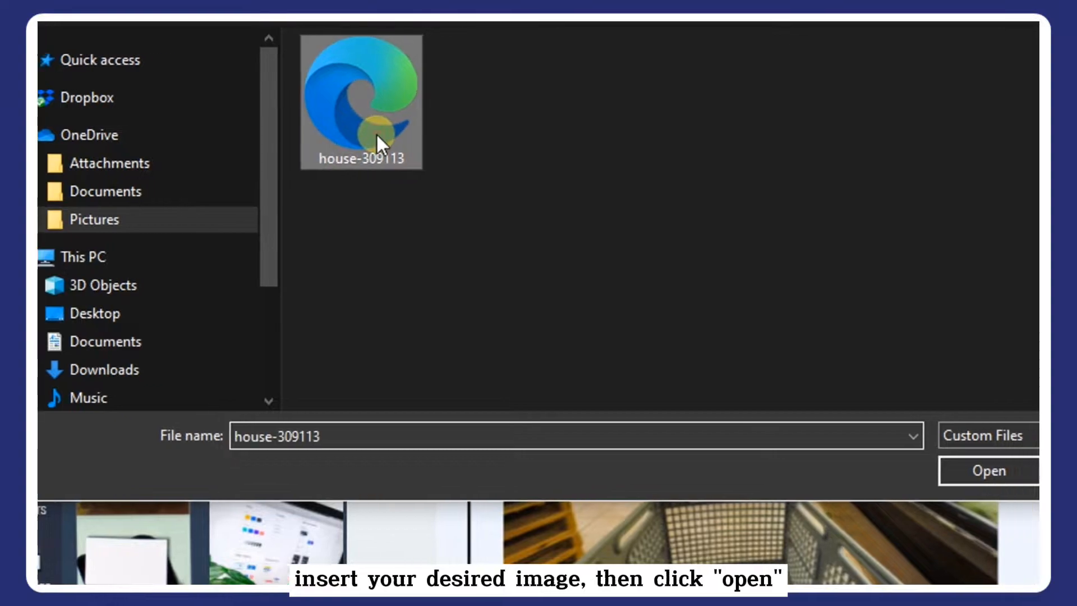
{"action": "left_click", "coordinate": [826, 466]}
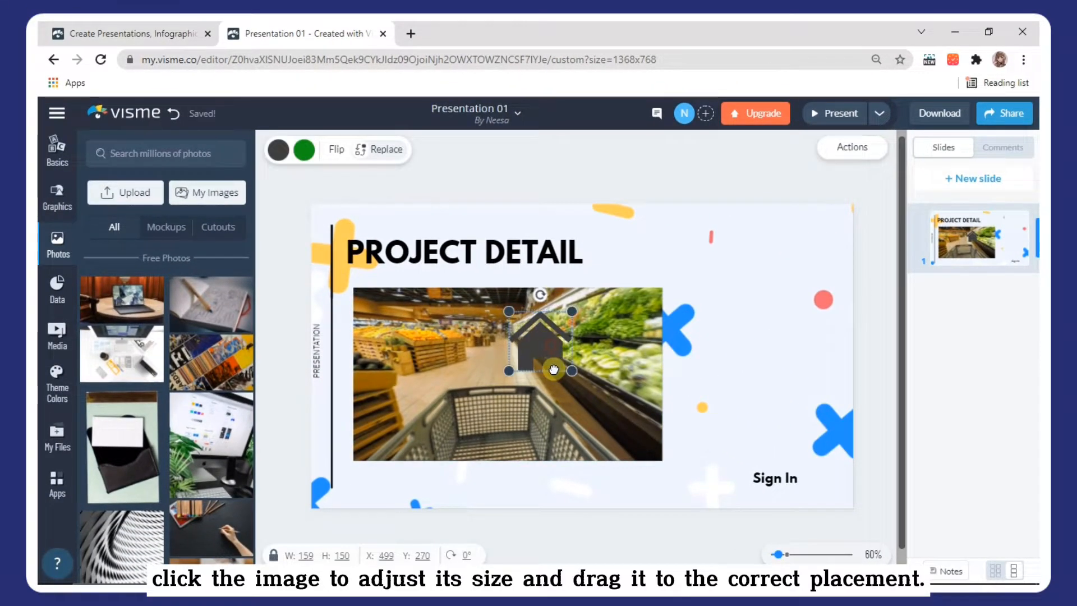
{"action": "left_click_drag", "start_coordinate": [553, 369], "coordinate": [781, 273]}
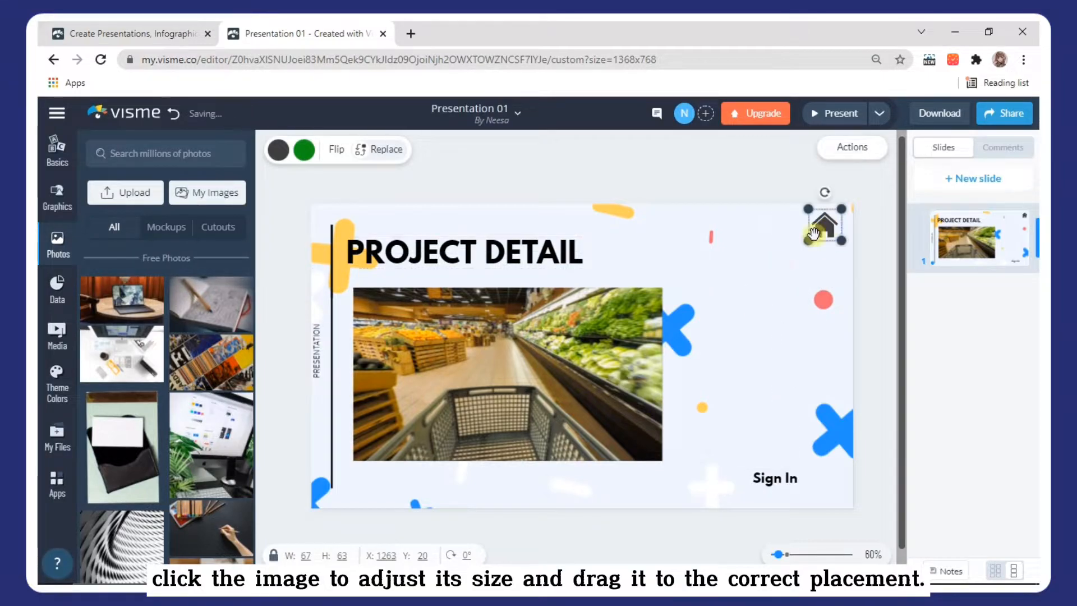
{"action": "left_click", "coordinate": [775, 267]}
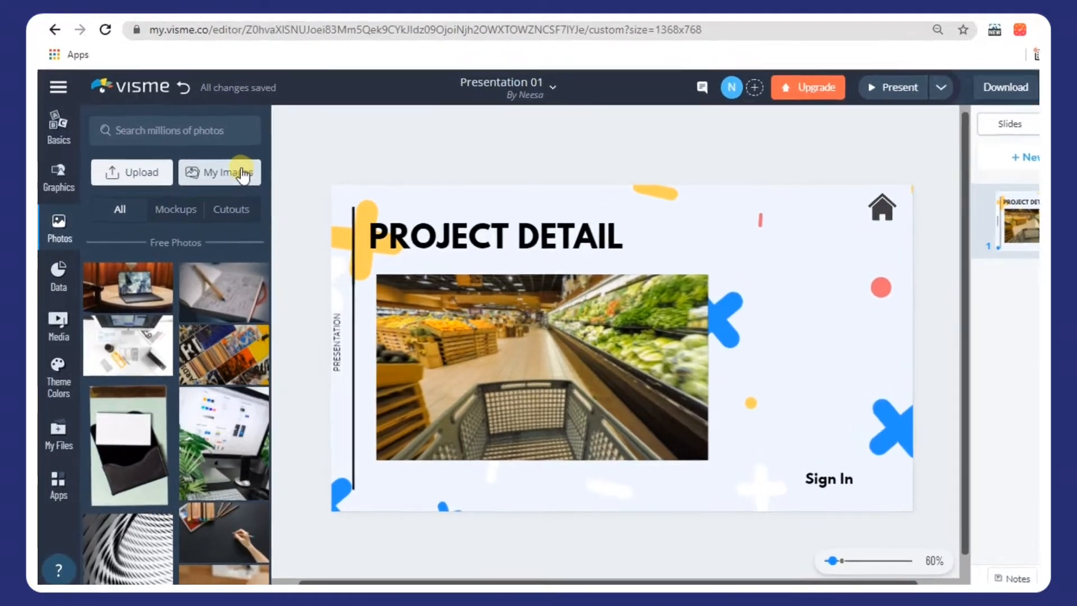
Look through the previously uploaded images
{"action": "left_click", "coordinate": [242, 175]}
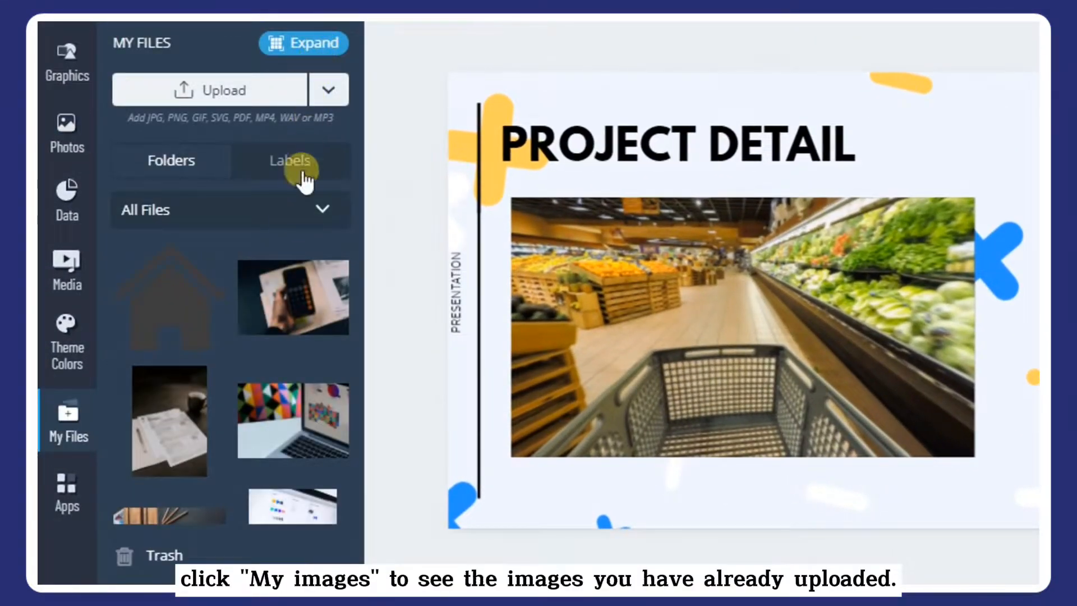
{"action": "scroll", "coordinate": [283, 271], "scroll_direction": "down", "scroll_amount": 3}
{"action": "scroll", "coordinate": [284, 272], "scroll_direction": "up", "scroll_amount": 3}
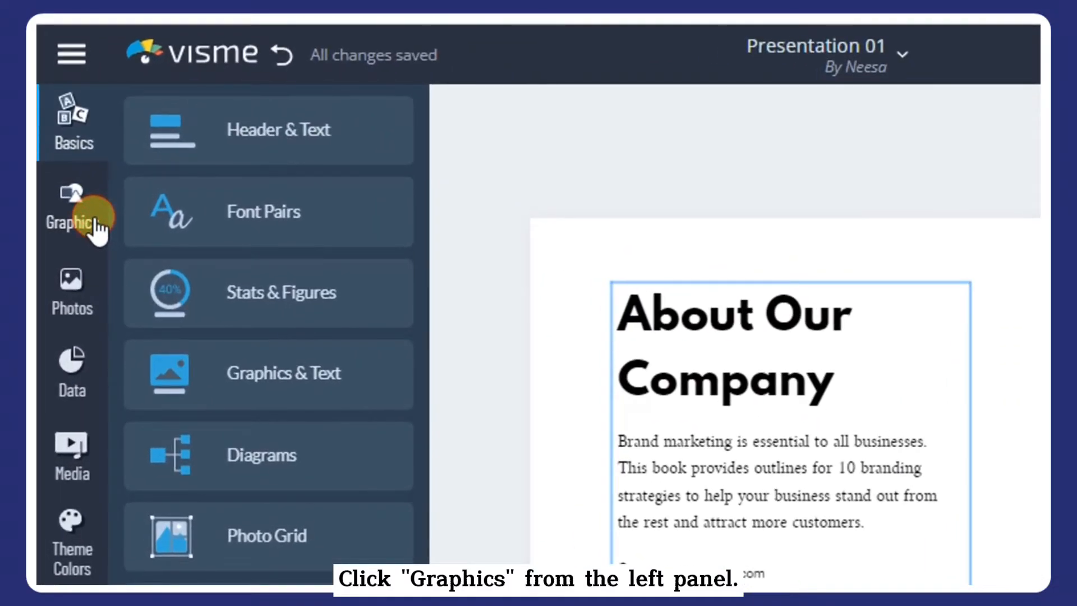
Browse the graphics categories and search the icons and graphics for "restaurant"
{"action": "left_click", "coordinate": [68, 208]}
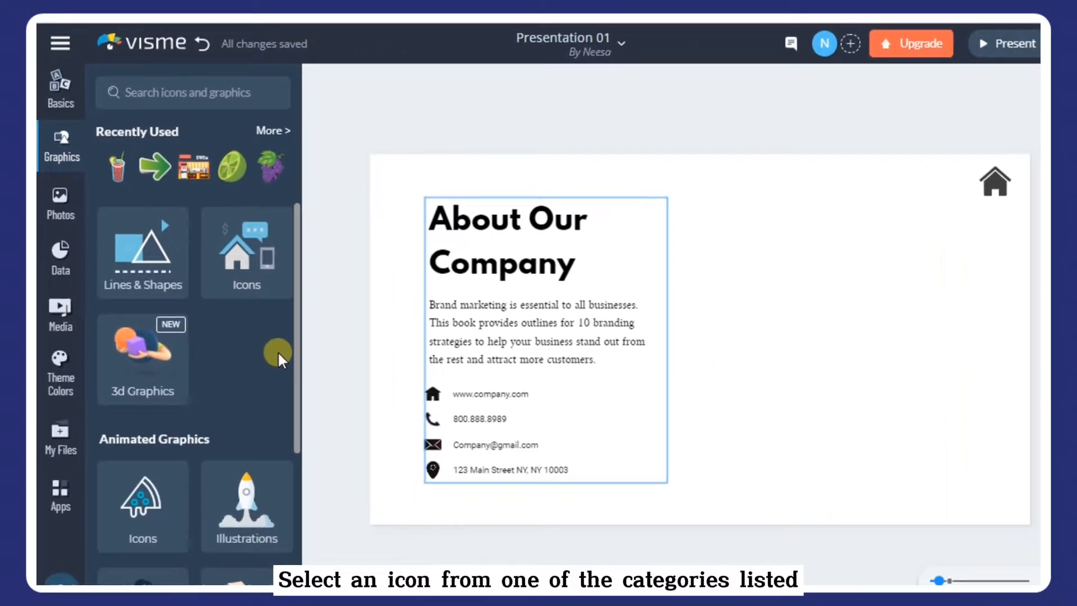
{"action": "scroll", "coordinate": [395, 516], "scroll_direction": "down", "scroll_amount": 5}
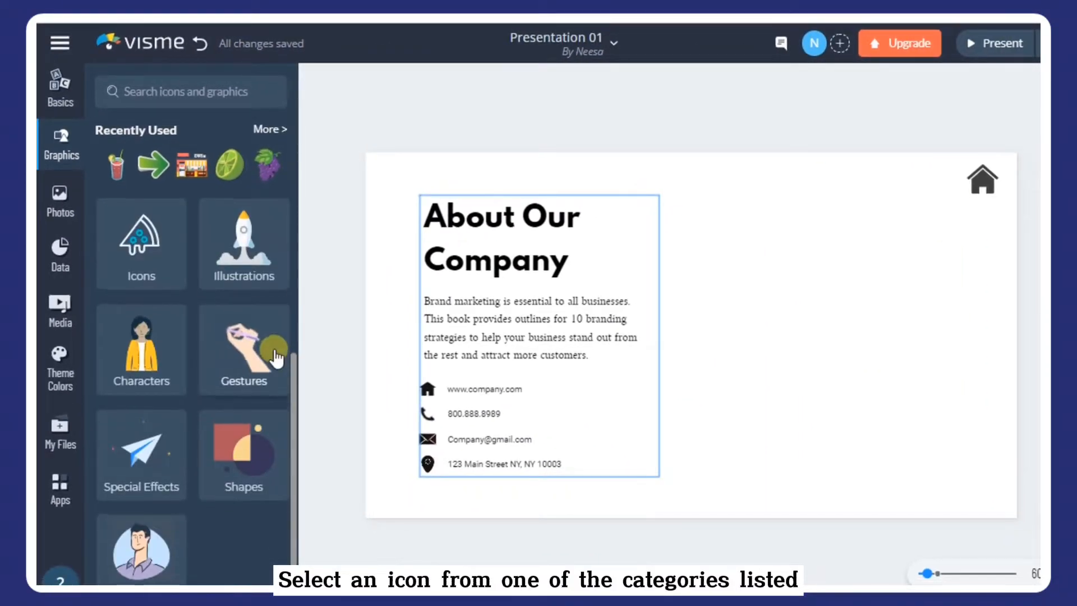
{"action": "scroll", "coordinate": [275, 356], "scroll_direction": "up", "scroll_amount": 4}
{"action": "left_click", "coordinate": [189, 101]}
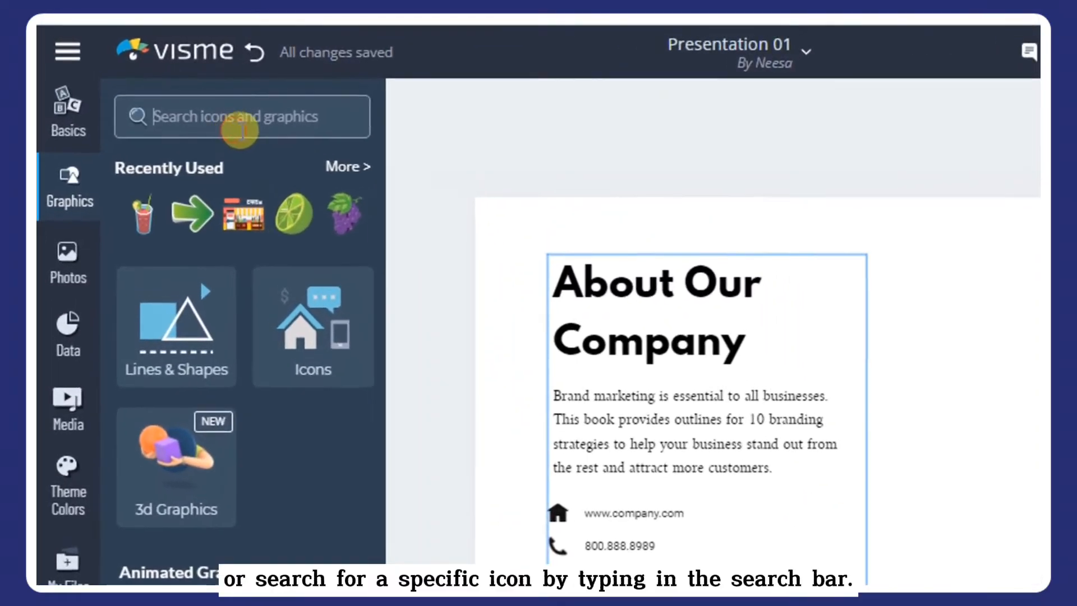
{"action": "type", "text": "restaurant"}
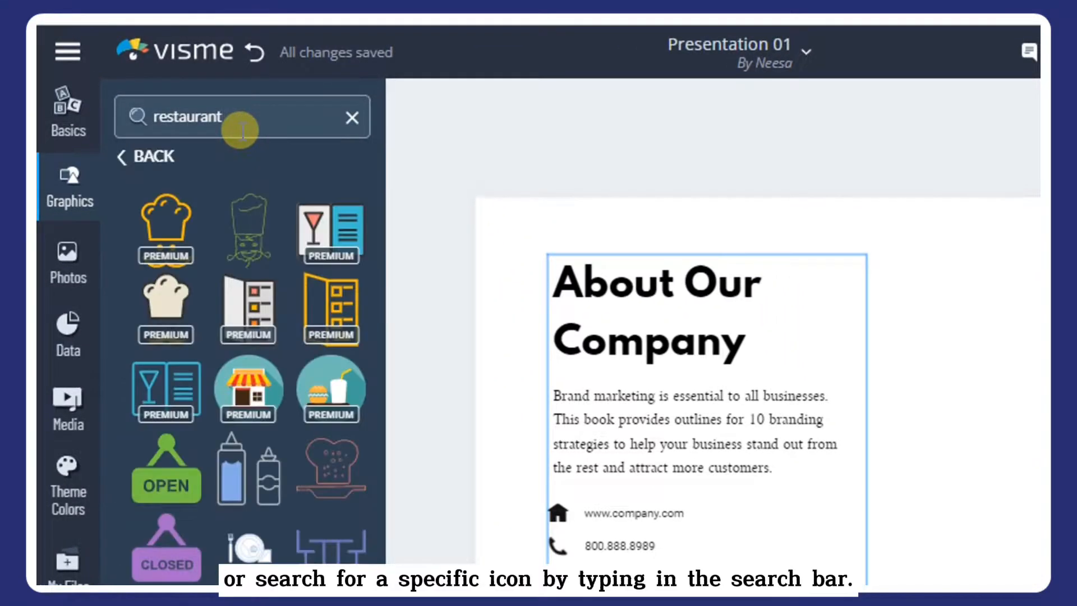
Add the striped-awning storefront graphic beside the About Our Company text, sized about 655 × 478
{"action": "scroll", "coordinate": [277, 444], "scroll_direction": "down", "scroll_amount": 5}
{"action": "scroll", "coordinate": [278, 445], "scroll_direction": "down", "scroll_amount": 3}
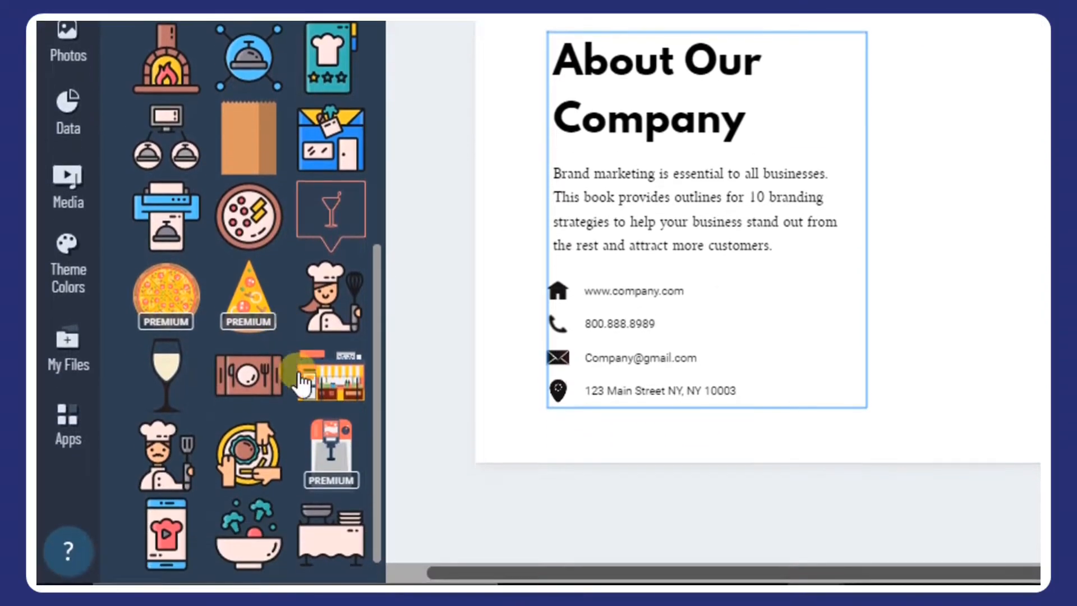
{"action": "left_click", "coordinate": [324, 375]}
{"action": "left_click_drag", "start_coordinate": [902, 239], "coordinate": [1076, 255]}
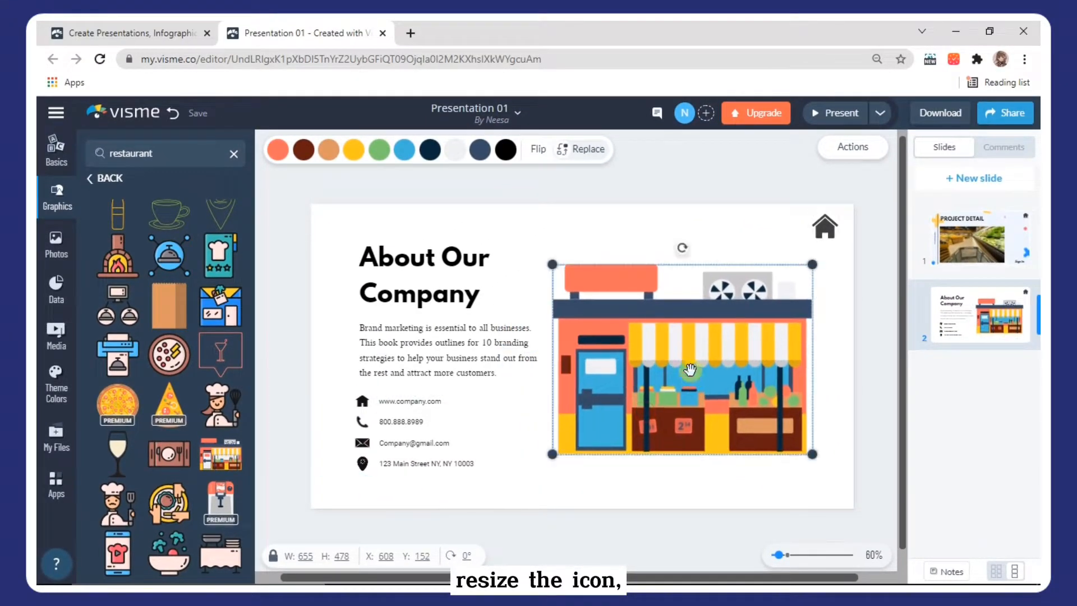
Recolor the storefront graphic's coral areas, trying yellow before settling on dark green
{"action": "left_click", "coordinate": [278, 151]}
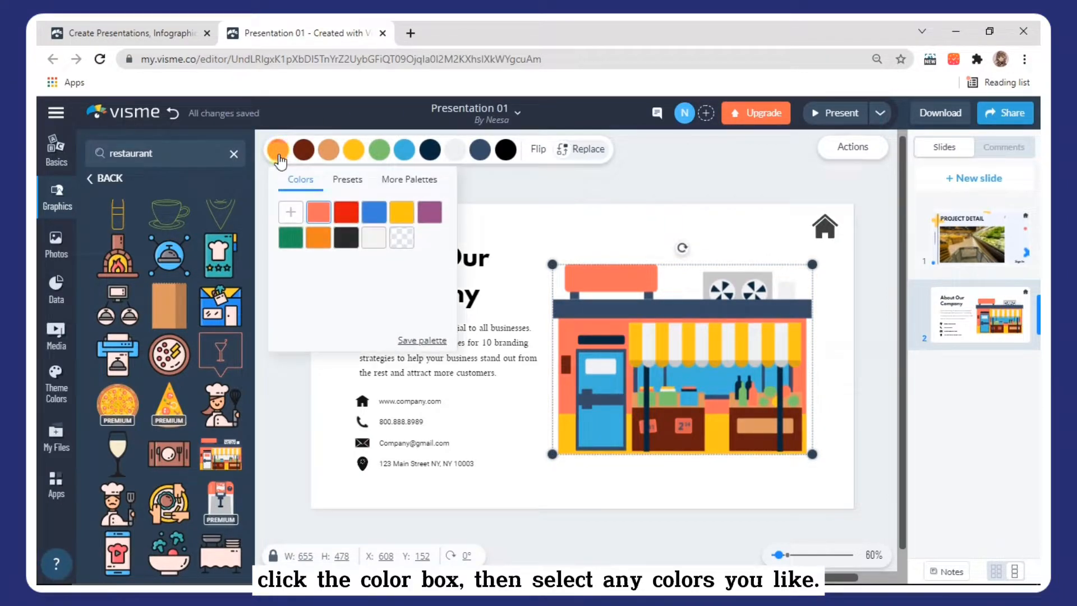
{"action": "left_click", "coordinate": [398, 219]}
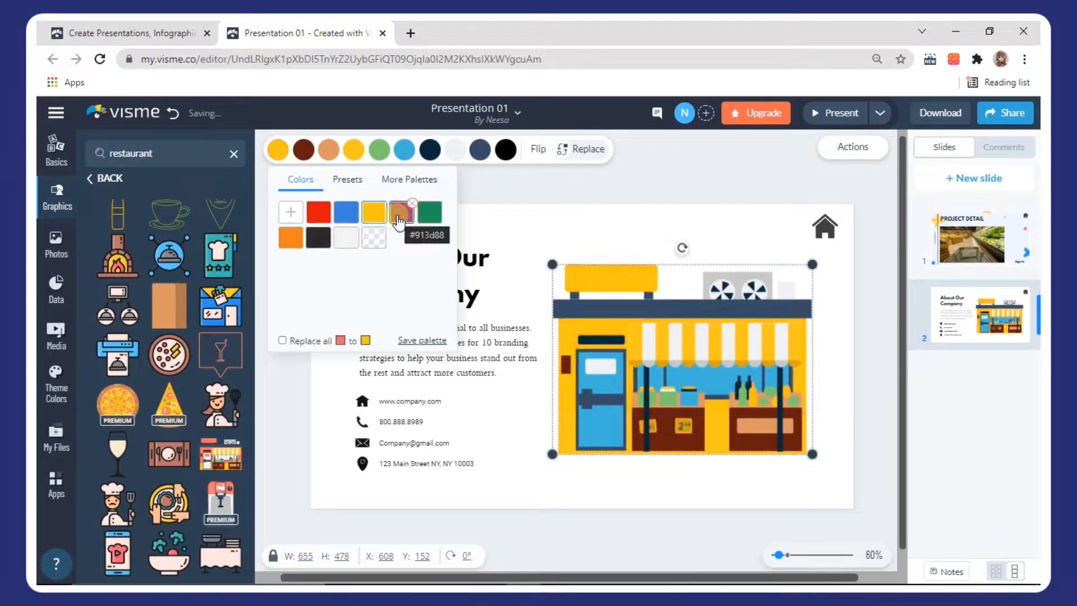
{"action": "left_click", "coordinate": [433, 220]}
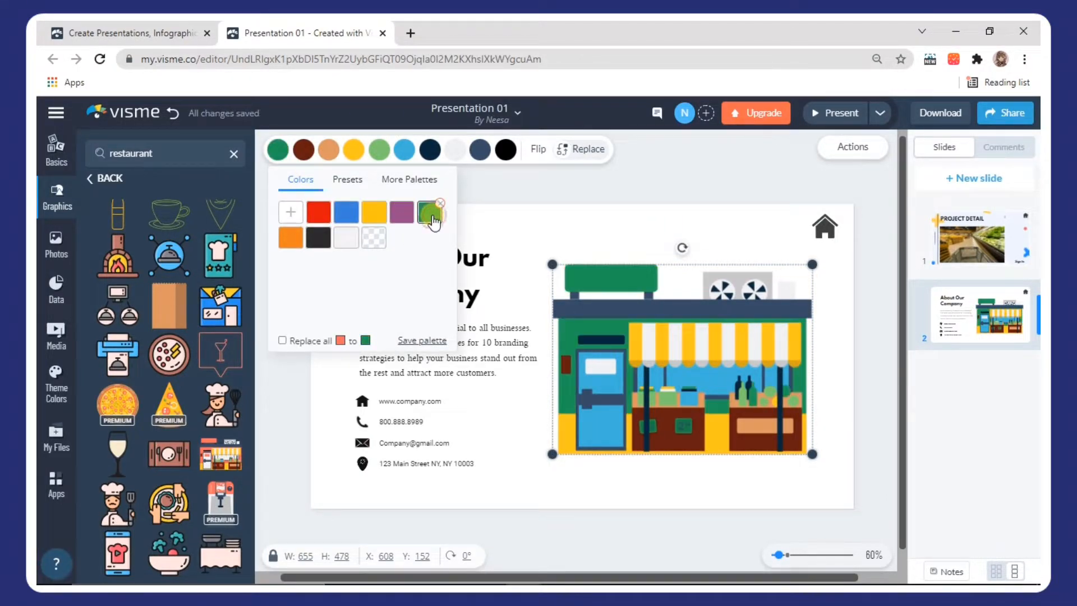
{"action": "left_click", "coordinate": [489, 194]}
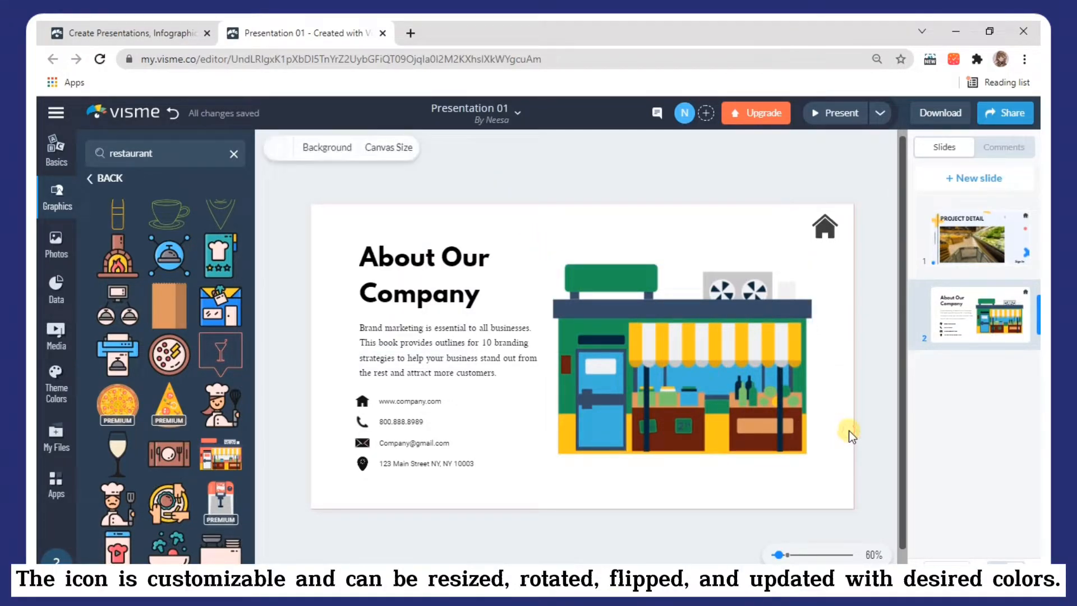
Insert the Formal avatar of the blonde woman with glasses on the Our Team slide
{"action": "left_click", "coordinate": [834, 115]}
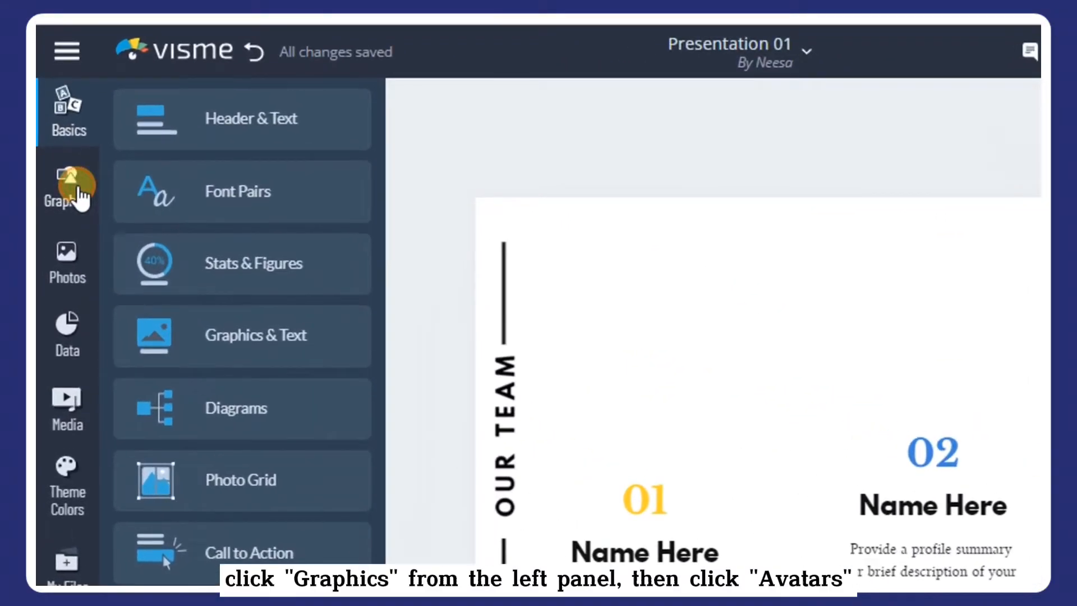
{"action": "left_click", "coordinate": [59, 205]}
{"action": "scroll", "coordinate": [237, 505], "scroll_direction": "down", "scroll_amount": 5}
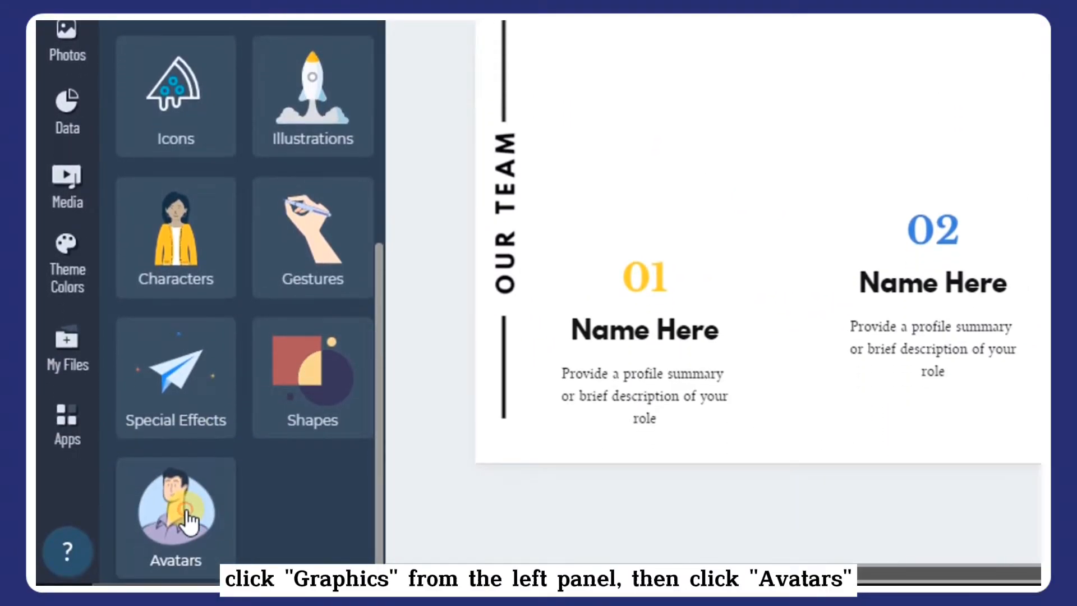
{"action": "left_click", "coordinate": [173, 516]}
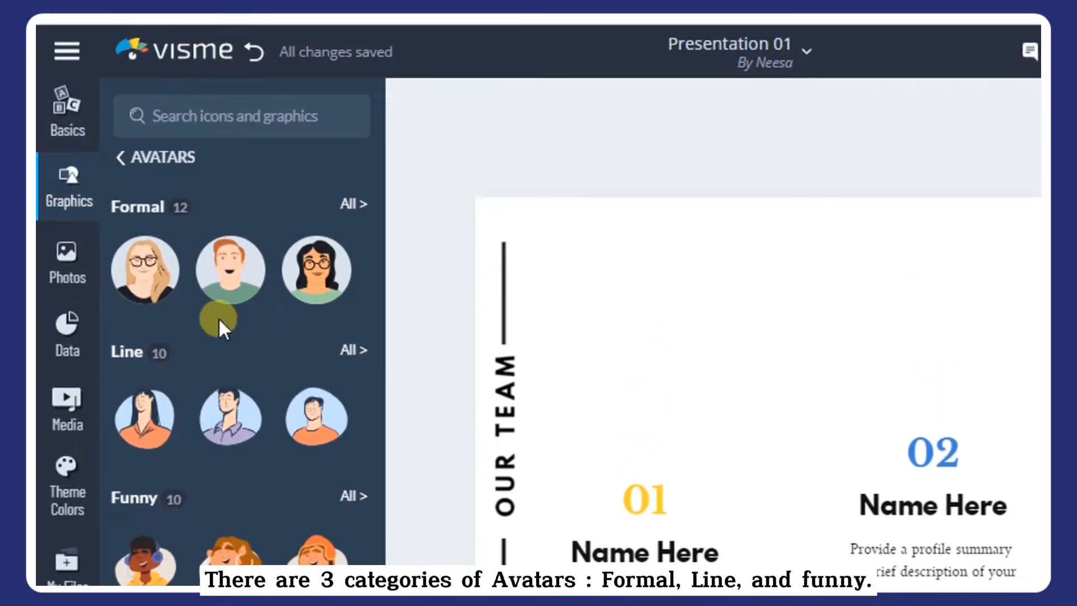
{"action": "left_click", "coordinate": [354, 204]}
{"action": "left_click", "coordinate": [161, 224]}
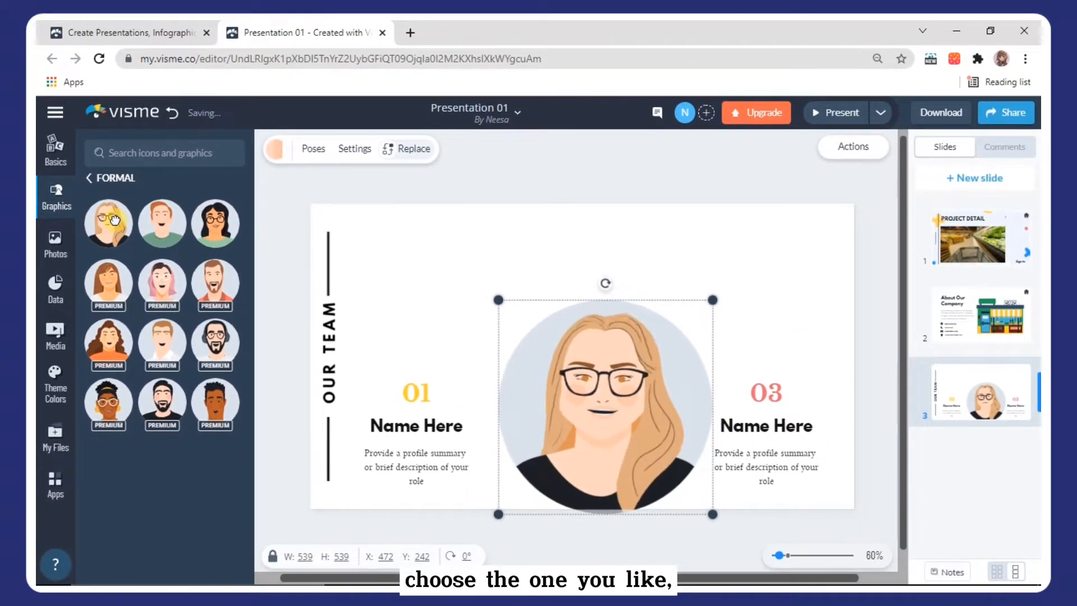